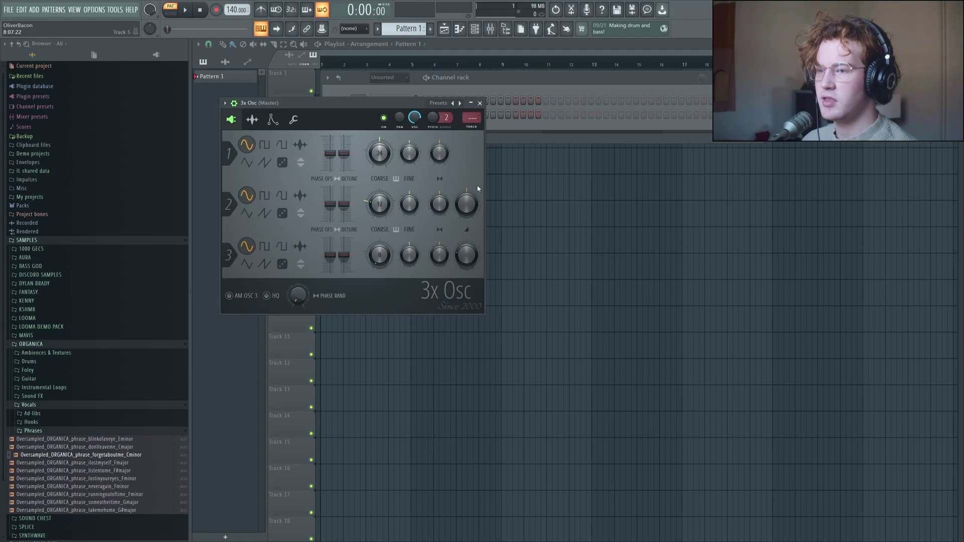
# Move the 3x Osc window below the channel rack and audition a note with its sine waves
pyautogui.moveTo(333, 116); pyautogui.dragTo(405, 195)
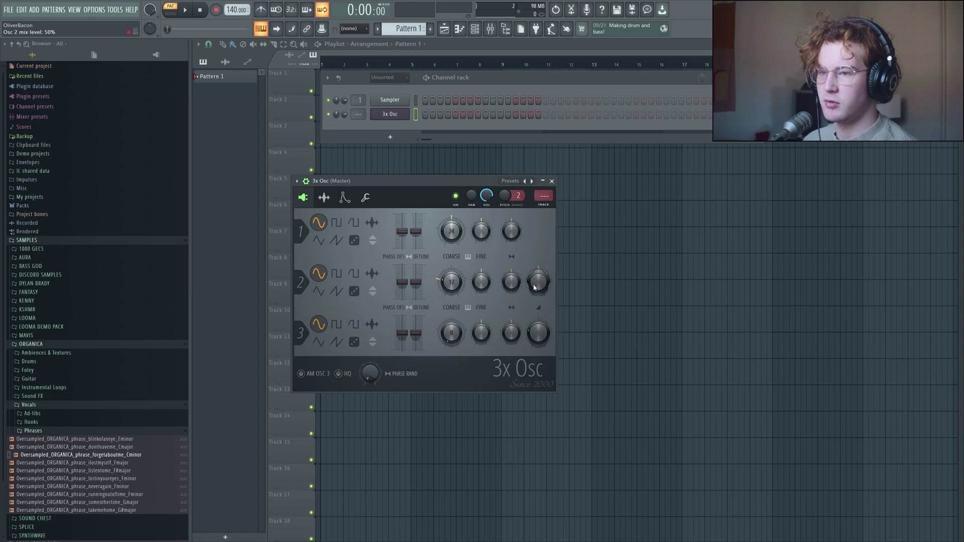
pyautogui.moveTo(389, 180); pyautogui.dragTo(412, 135)
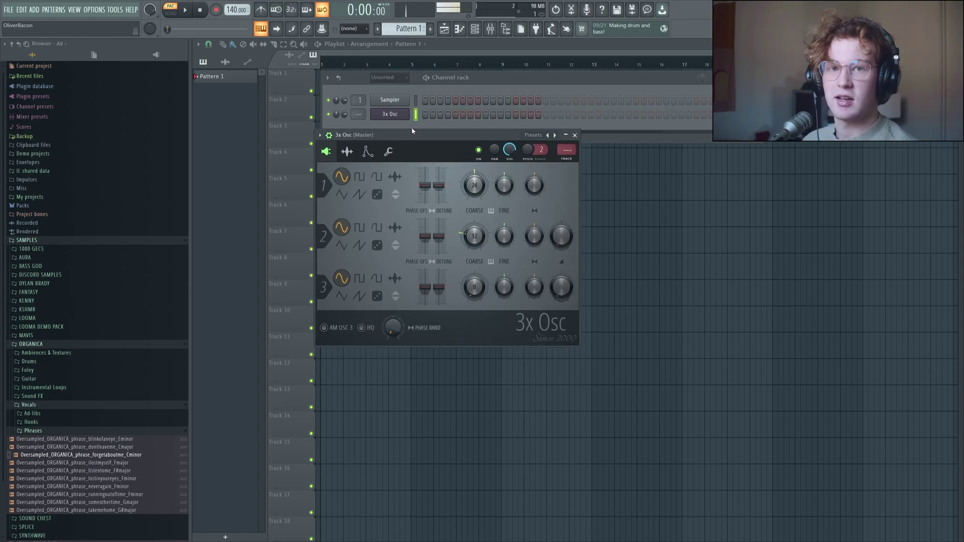
pyautogui.press('c')
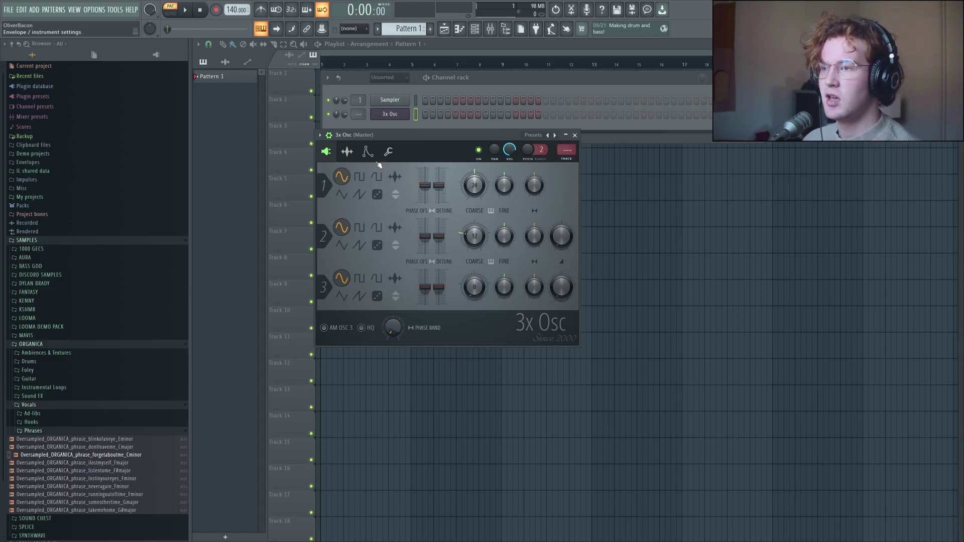
# Switch oscillator 1 to the square, triangle, saw and noise shapes in turn, auditioning a note with each
pyautogui.click(359, 176)
pyautogui.press('c')
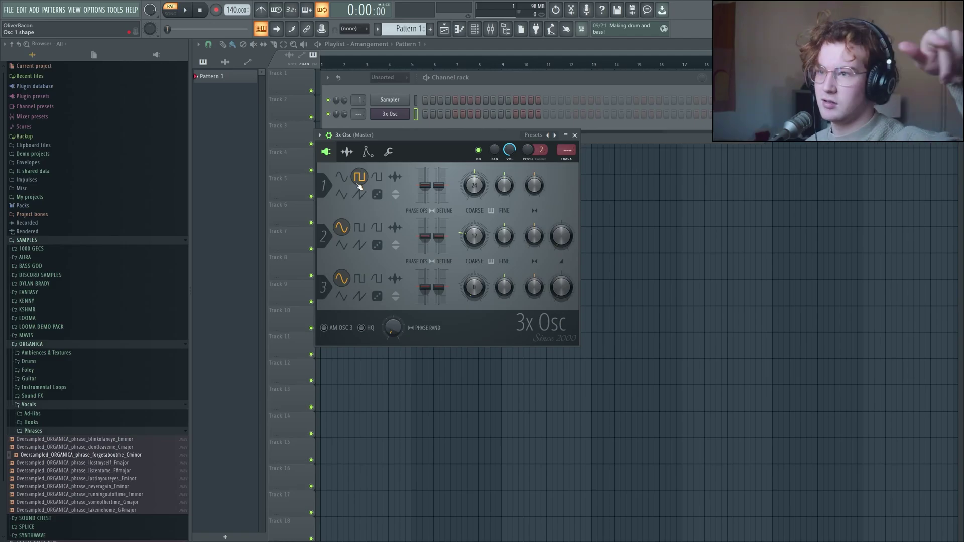
pyautogui.press('c')
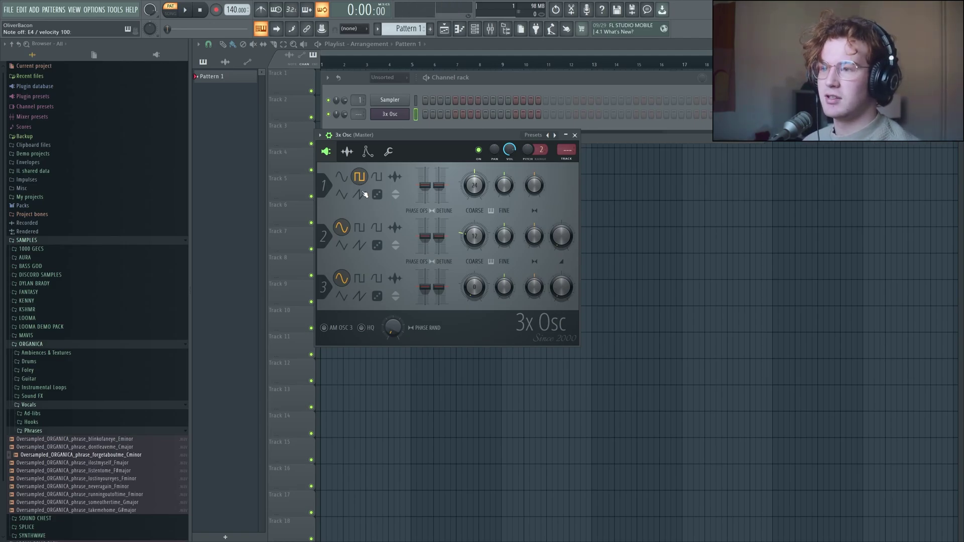
pyautogui.click(341, 194)
pyautogui.press('c')
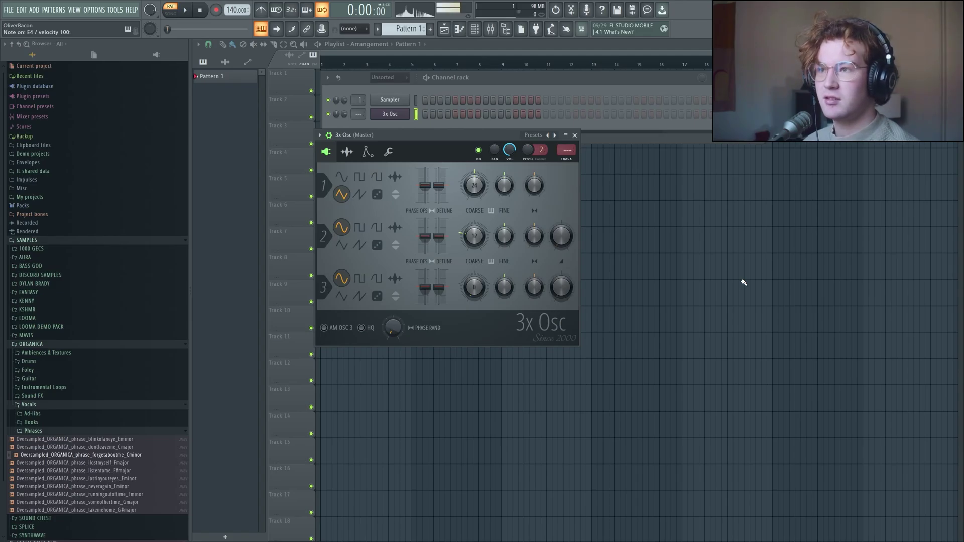
pyautogui.click(359, 195)
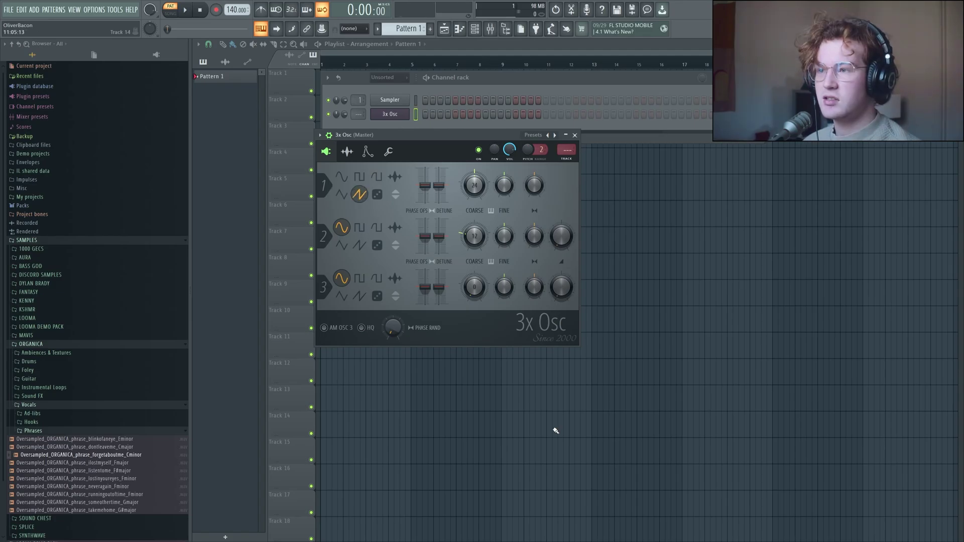
pyautogui.press('c')
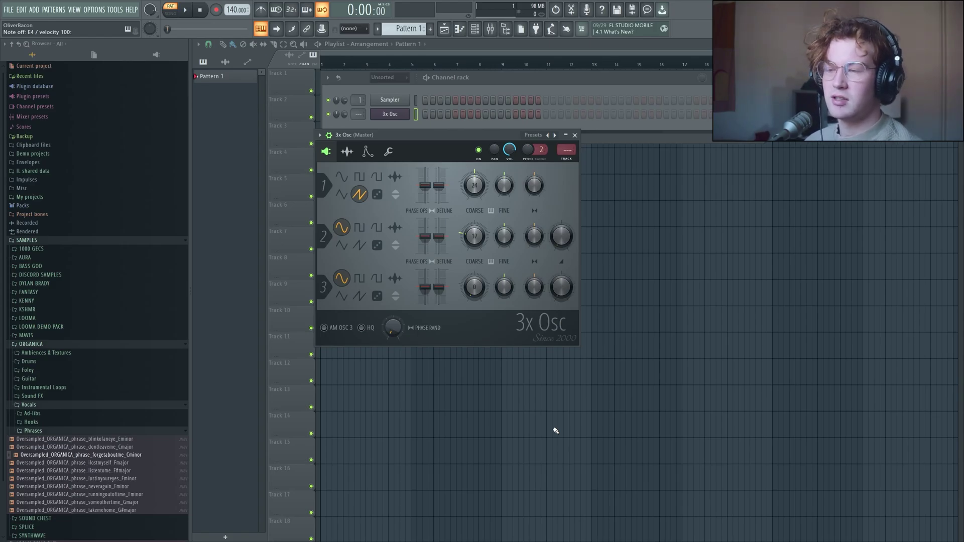
pyautogui.click(377, 194)
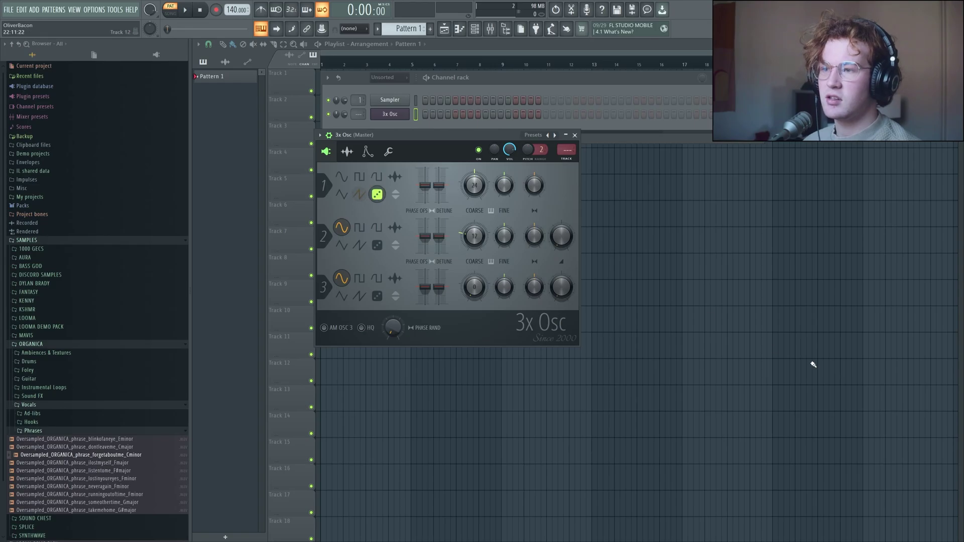
pyautogui.press('c')
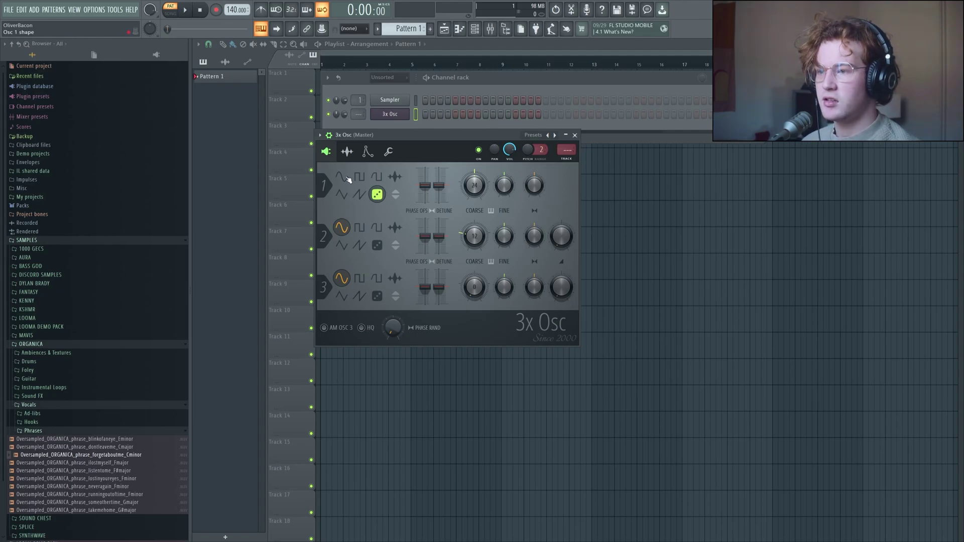
# Set oscillator 1 to sine, oscillator 2 to square and oscillator 3 to saw
pyautogui.click(360, 229)
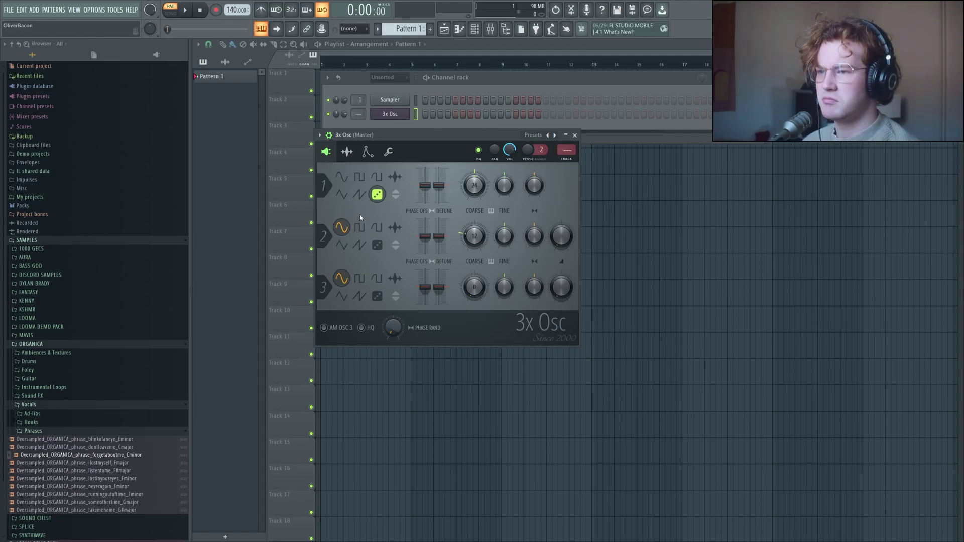
pyautogui.click(341, 176)
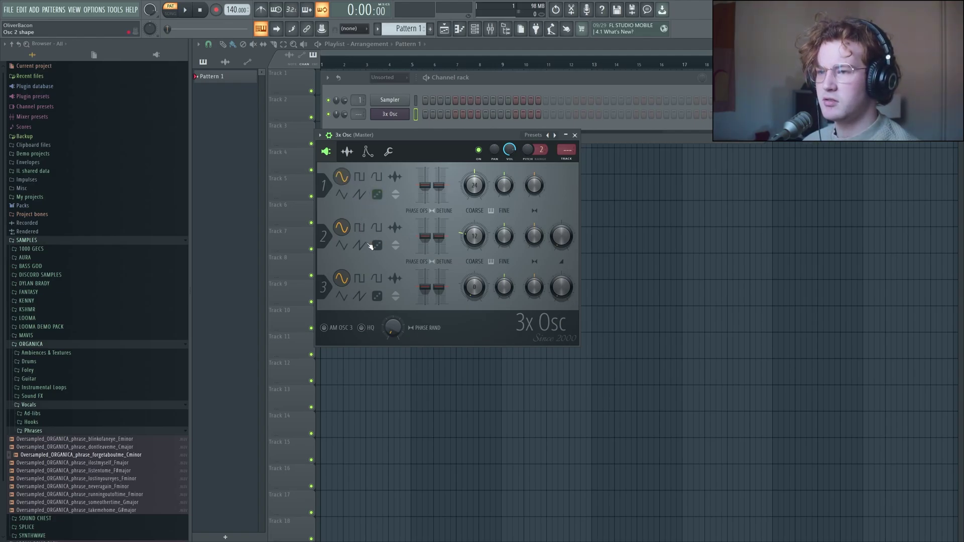
pyautogui.click(359, 277)
pyautogui.click(359, 296)
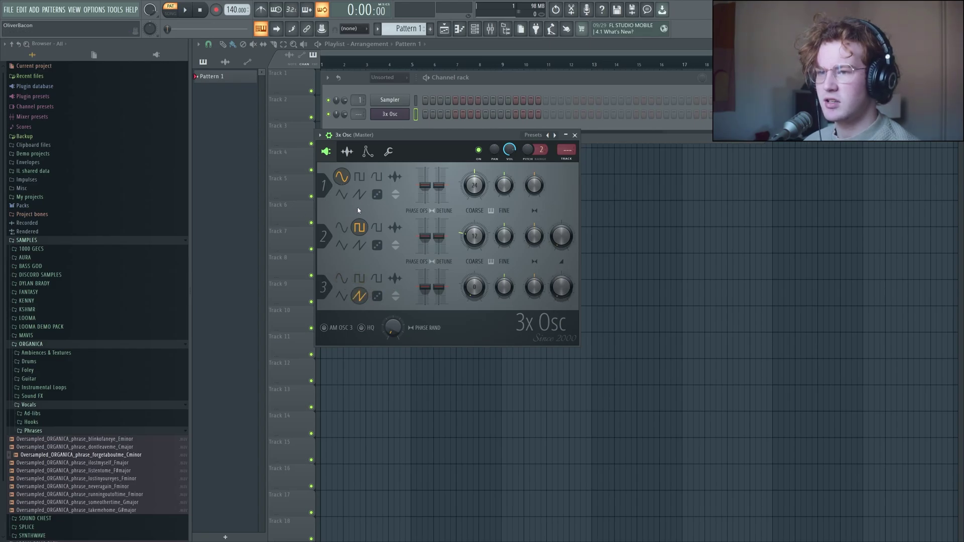
# Adjust the mix levels of oscillators 2 and 3 and check the channel volume
pyautogui.moveTo(562, 236)
pyautogui.mouseDown()
pyautogui.moveTo(561, 253)
pyautogui.moveTo(561, 234)
pyautogui.mouseUp()
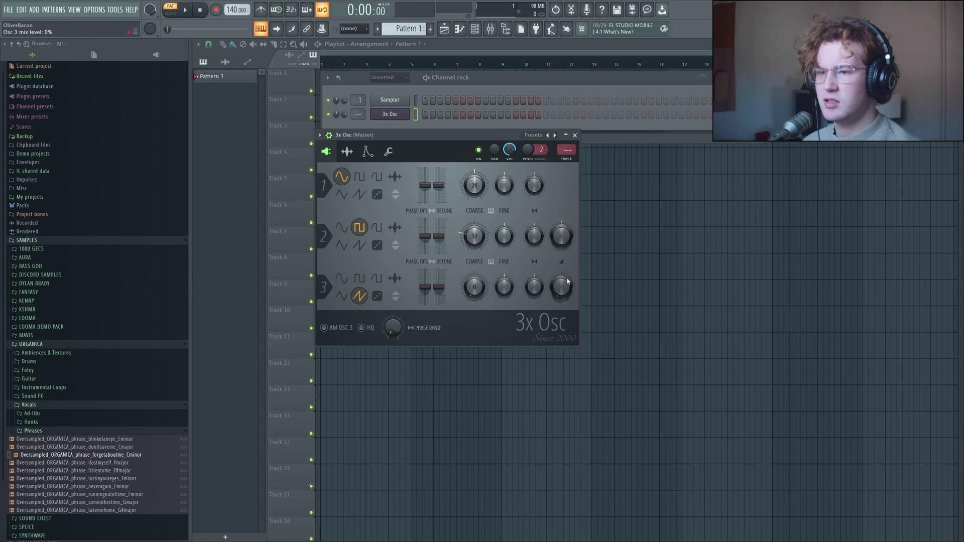
pyautogui.moveTo(562, 281); pyautogui.dragTo(562, 264)
pyautogui.moveTo(508, 147)
pyautogui.mouseDown()
pyautogui.moveTo(508, 157)
pyautogui.moveTo(508, 147)
pyautogui.mouseUp()
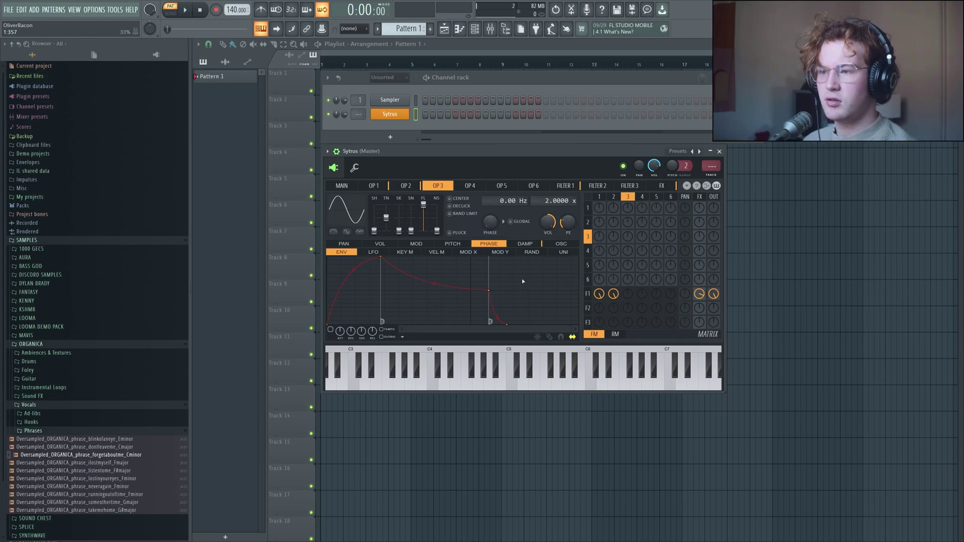
# Audition the current Sytrus sound and load the Double star preset
pyautogui.press('c')
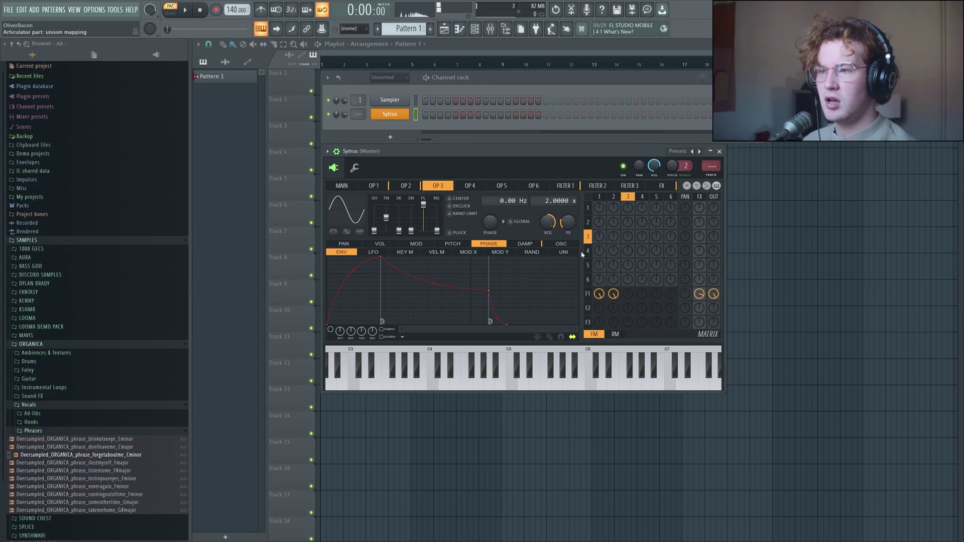
pyautogui.click(677, 151)
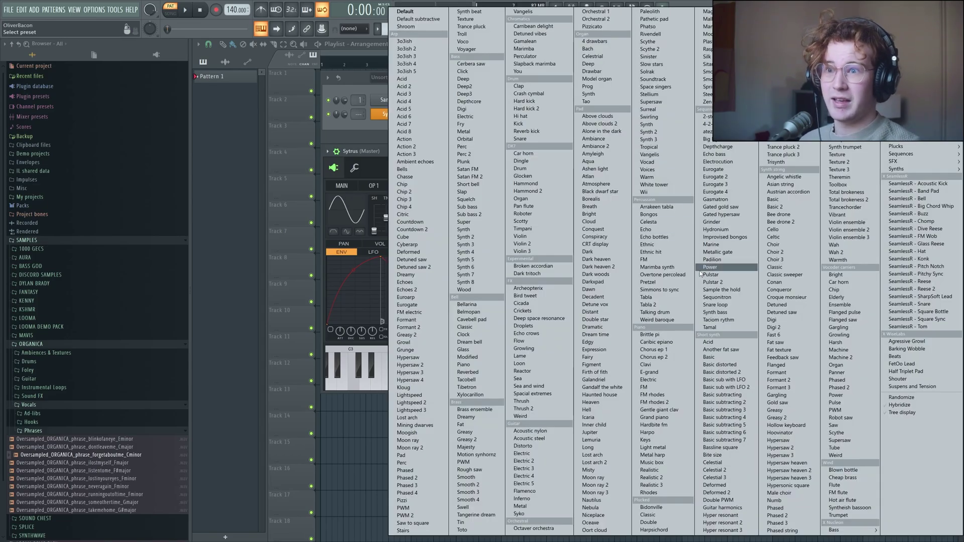
pyautogui.click(597, 319)
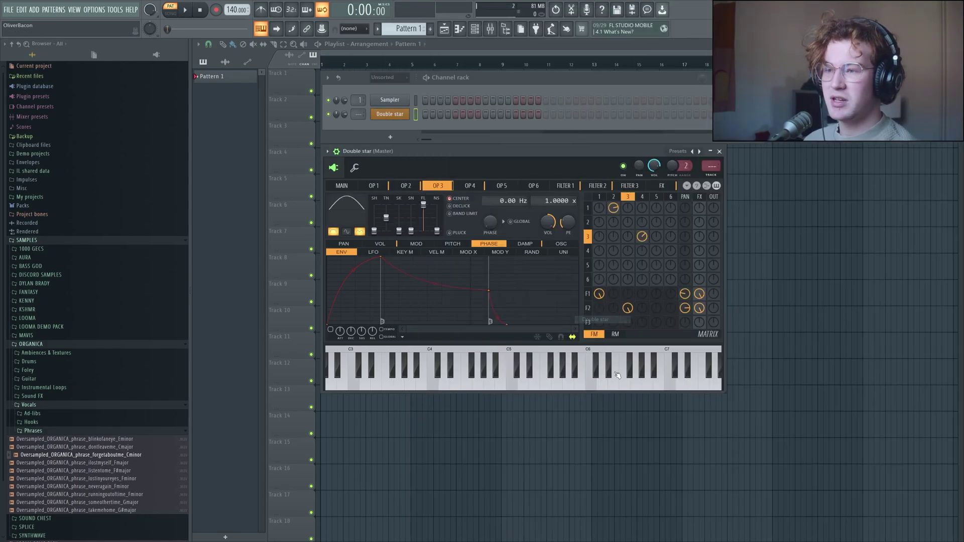
# Load the Default preset in Sytrus and show operator 1's settings
pyautogui.moveTo(677, 151); pyautogui.dragTo(668, 158)
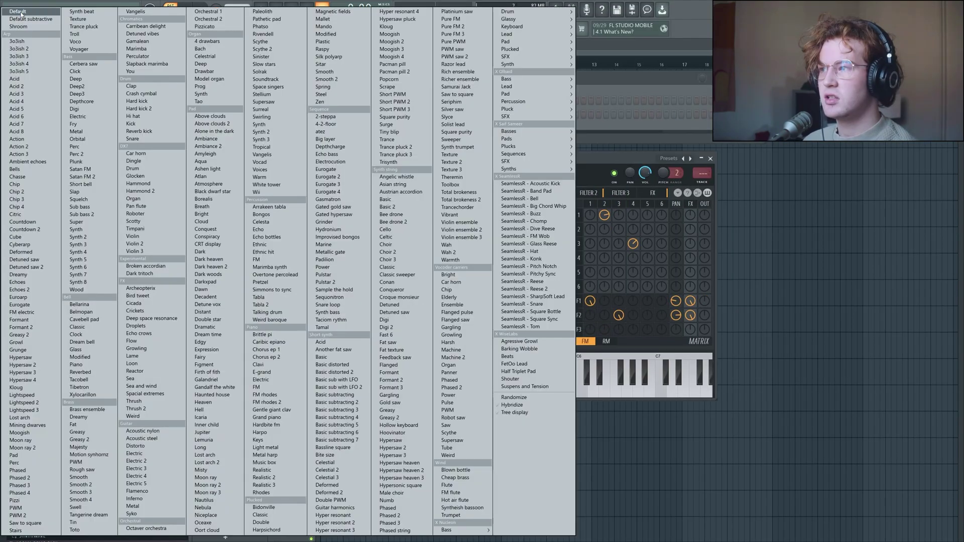
pyautogui.click(17, 11)
pyautogui.click(366, 193)
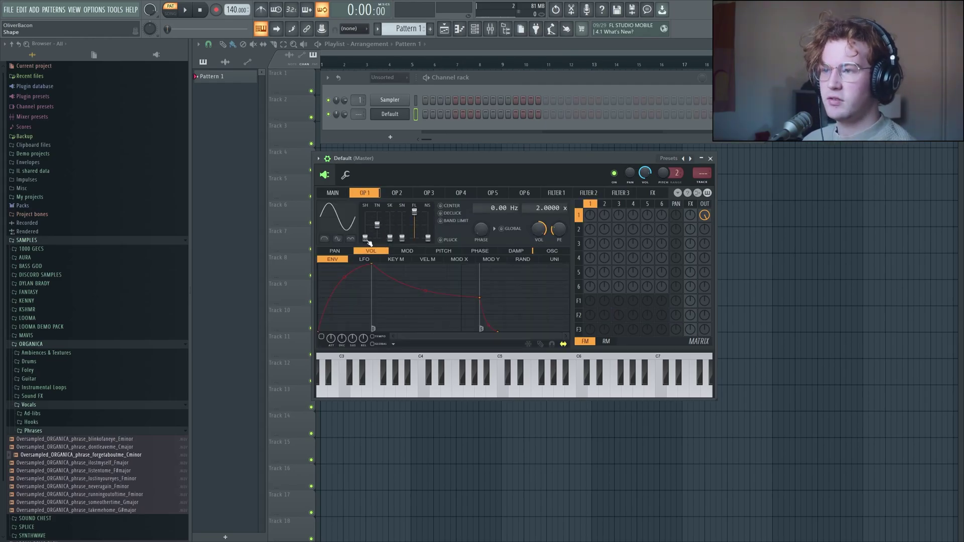
# Try different waveforms on operator 1 by varying its shape, including 28%, and its tension, including -28%, while auditioning a note
pyautogui.moveTo(365, 235)
pyautogui.mouseDown()
pyautogui.moveTo(336, 197)
pyautogui.moveTo(336, 214)
pyautogui.moveTo(337, 205)
pyautogui.moveTo(368, 232)
pyautogui.mouseUp()
pyautogui.press('v')
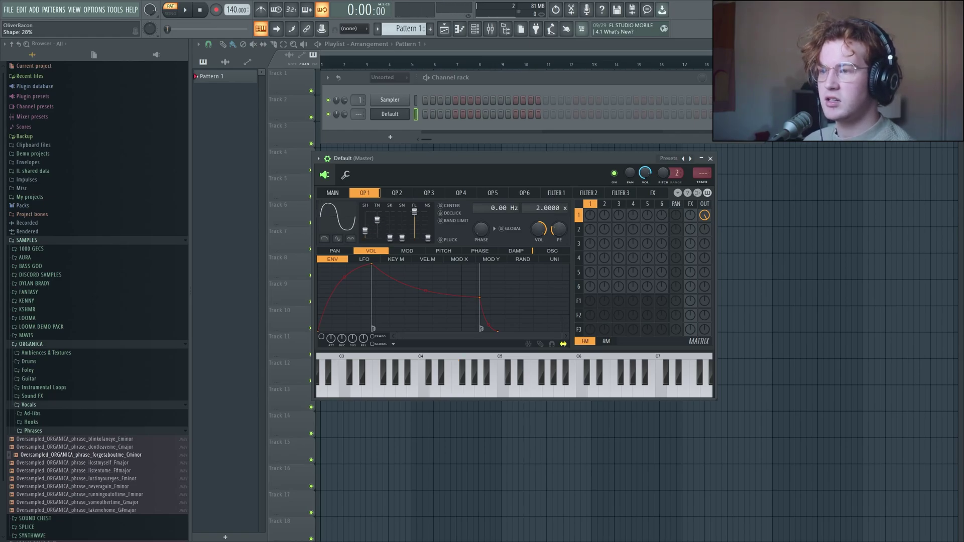
pyautogui.moveTo(377, 219); pyautogui.dragTo(377, 221)
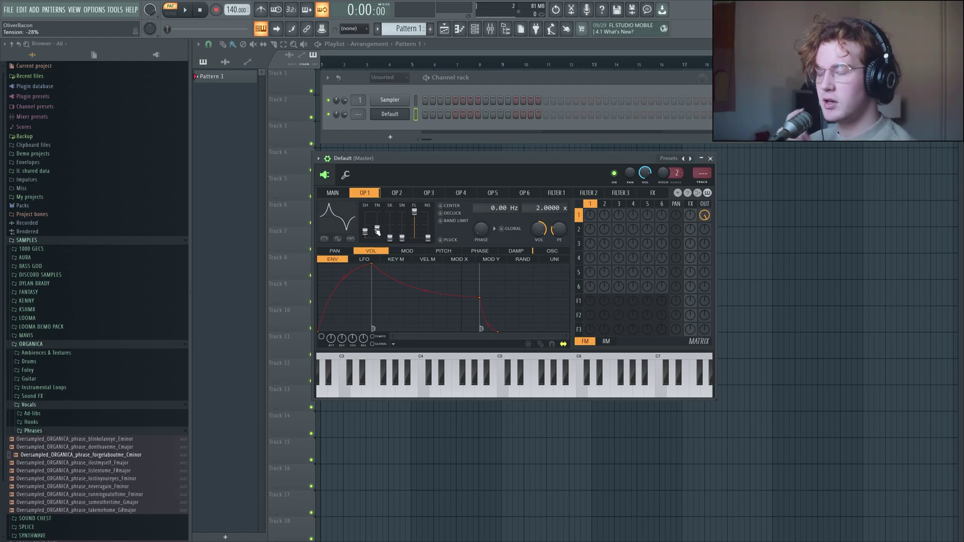
pyautogui.moveTo(377, 231); pyautogui.dragTo(377, 213)
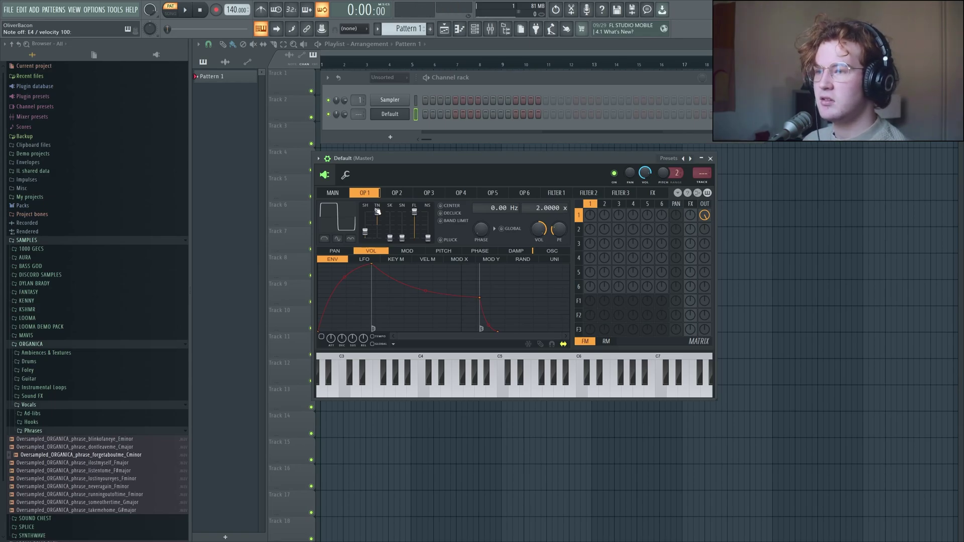
pyautogui.moveTo(377, 211); pyautogui.dragTo(390, 236)
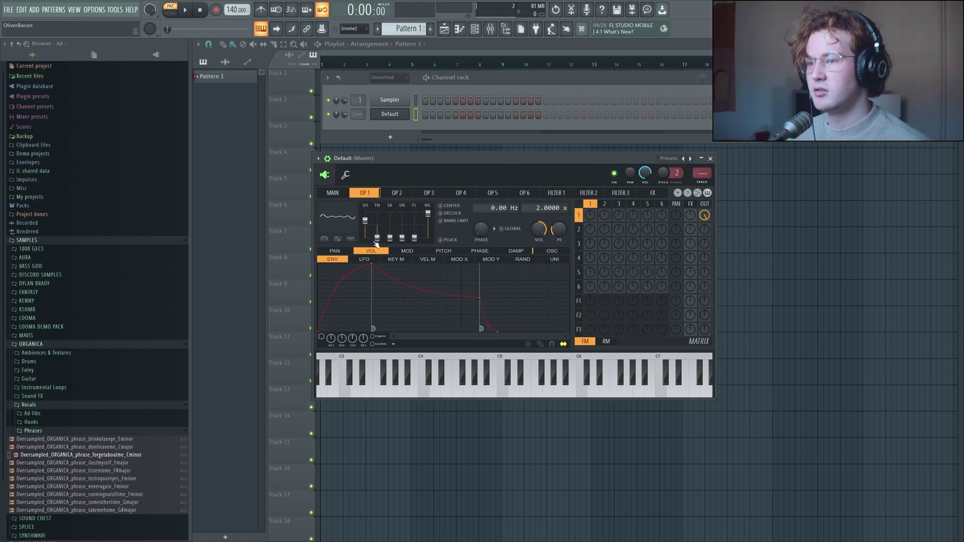
pyautogui.moveTo(375, 239)
pyautogui.mouseDown()
pyautogui.moveTo(377, 212)
pyautogui.moveTo(366, 225)
pyautogui.moveTo(377, 221)
pyautogui.moveTo(366, 218)
pyautogui.moveTo(389, 236)
pyautogui.moveTo(390, 221)
pyautogui.moveTo(377, 231)
pyautogui.moveTo(366, 222)
pyautogui.mouseUp()
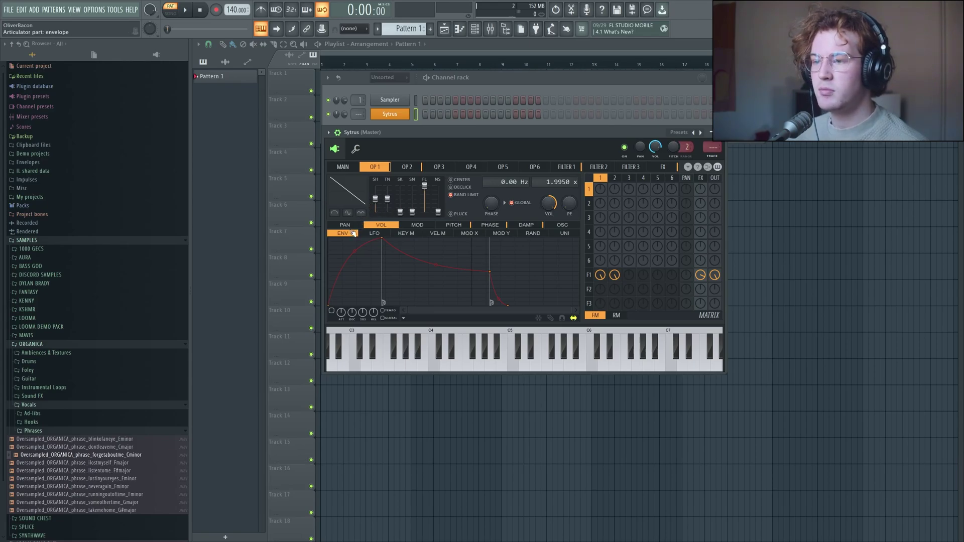
# Remove the attack from operator 1's volume envelope and shorten its decay on the saw sound
pyautogui.moveTo(381, 239); pyautogui.dragTo(328, 238)
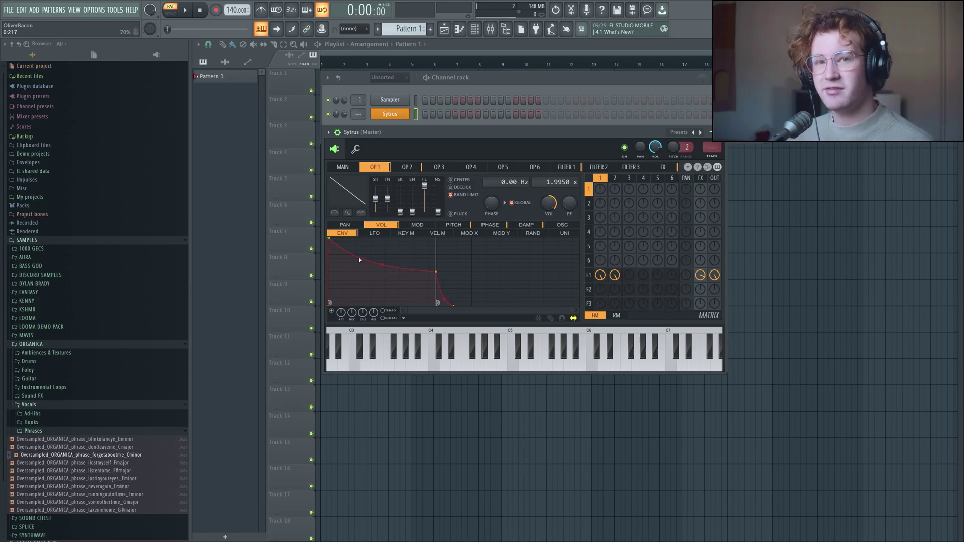
pyautogui.moveTo(436, 271); pyautogui.dragTo(397, 275)
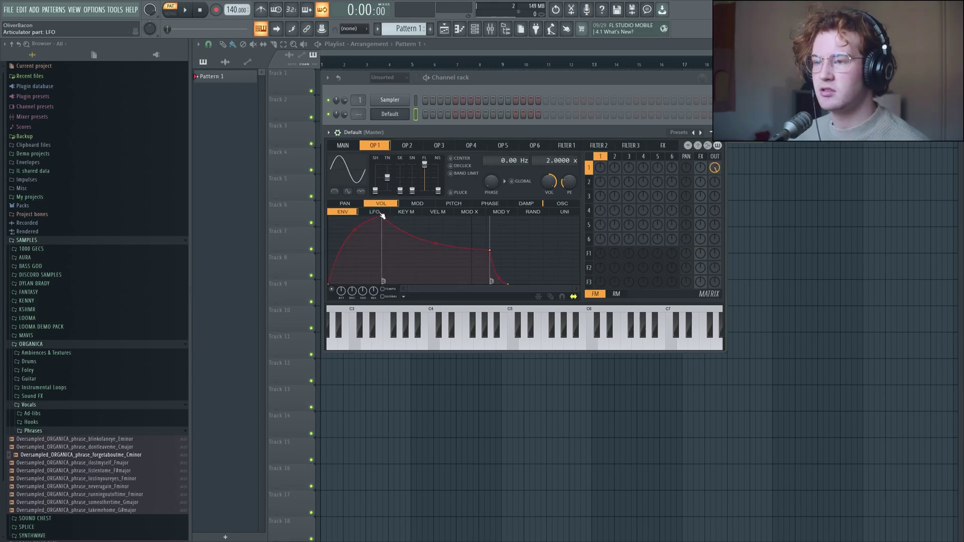
# Give the Default preset's operator 1 volume envelope zero attack and a decay down to silence, and audition repeated notes
pyautogui.moveTo(381, 216); pyautogui.dragTo(328, 219)
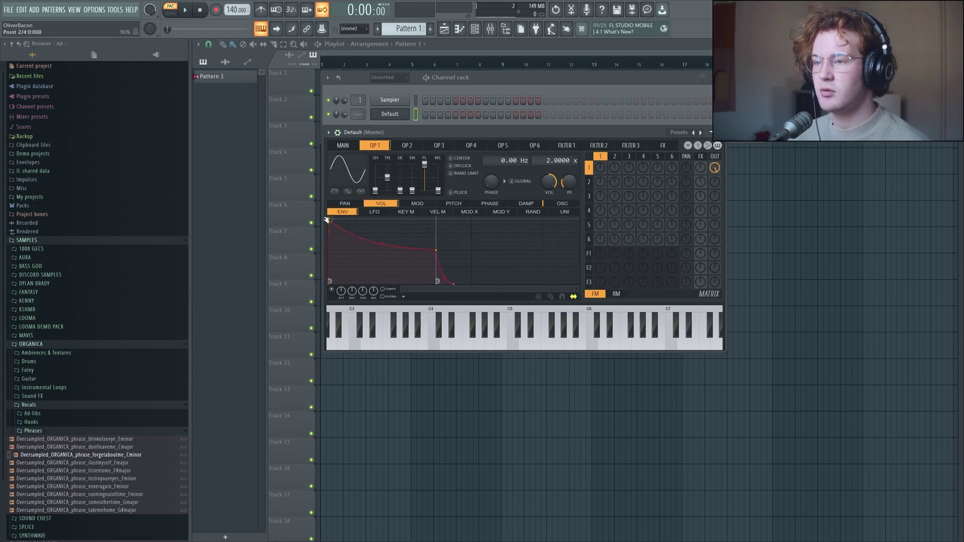
pyautogui.moveTo(435, 250); pyautogui.dragTo(407, 282)
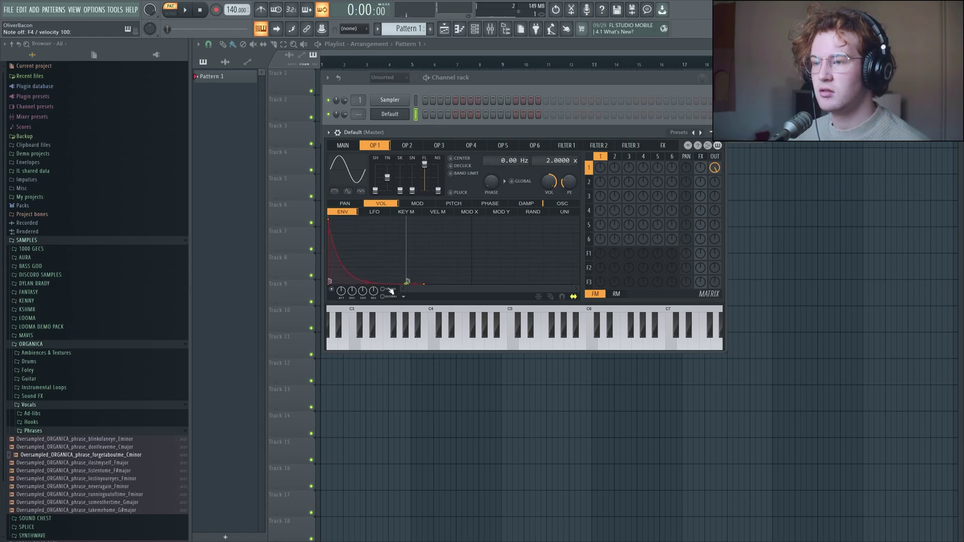
pyautogui.press('v')
pyautogui.press('v')
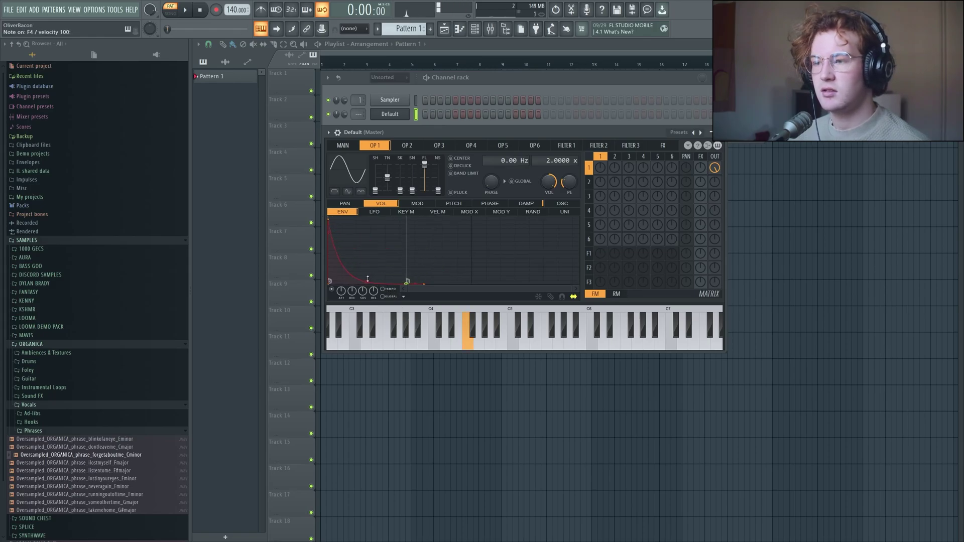
pyautogui.press('v')
pyautogui.press('v')
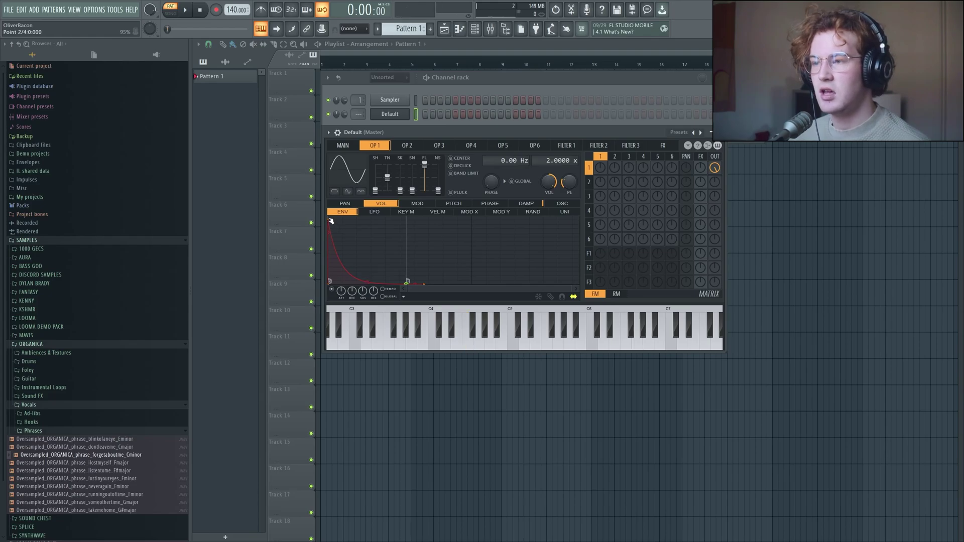
# Try a long attack on operator 1's volume envelope and audition the note
pyautogui.moveTo(330, 219); pyautogui.dragTo(410, 219)
pyautogui.press('v')
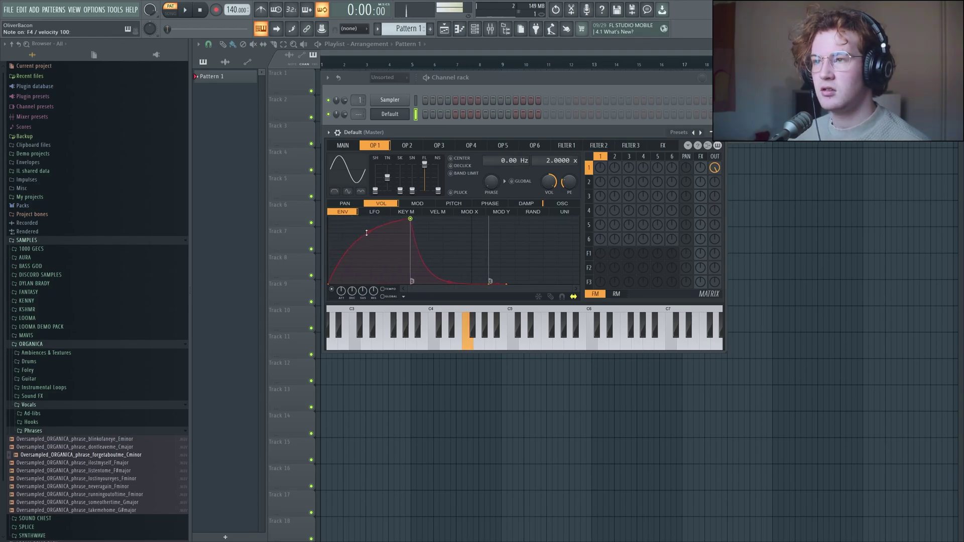
pyautogui.press('v')
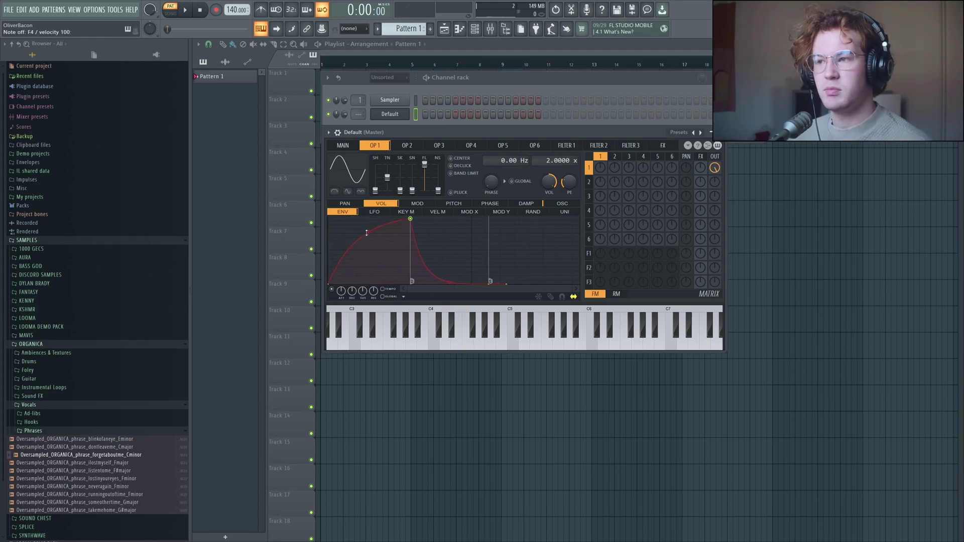
# Shorten the volume envelope's attack to almost nothing, raise its sustain, lengthen its release, and audition the note
pyautogui.moveTo(410, 219); pyautogui.dragTo(334, 216)
pyautogui.moveTo(373, 282); pyautogui.dragTo(471, 284)
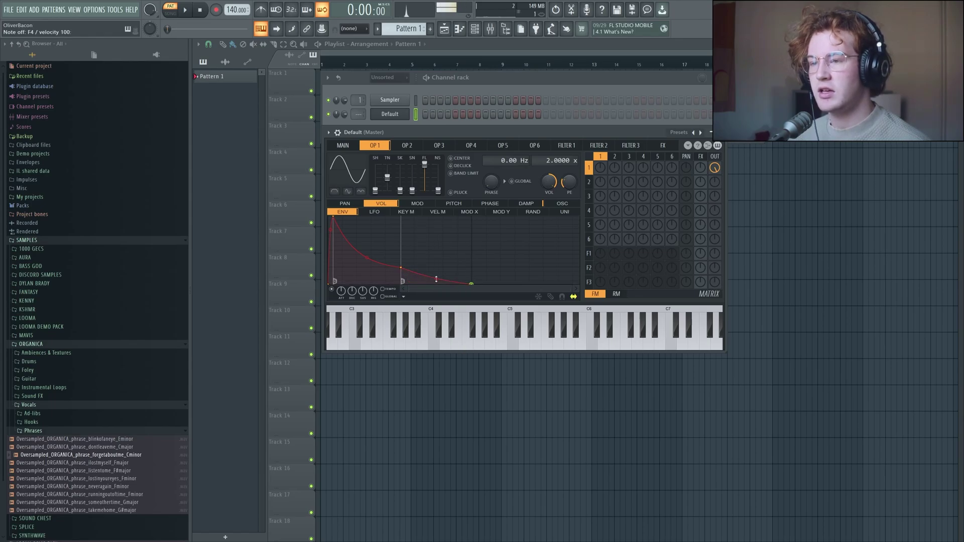
pyautogui.press('v')
# Remove the release from operator 1's volume envelope and audition the note before and after the change
pyautogui.press('v')
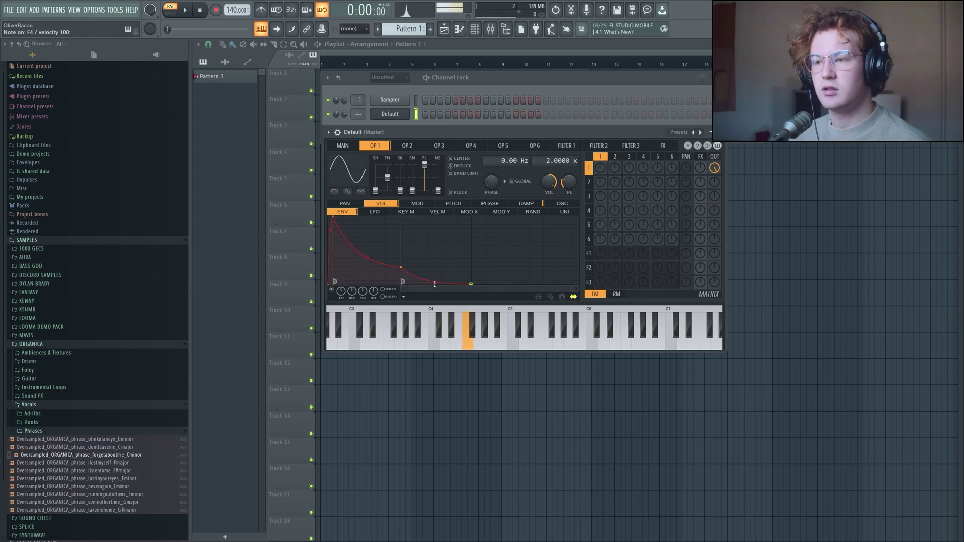
pyautogui.press('v')
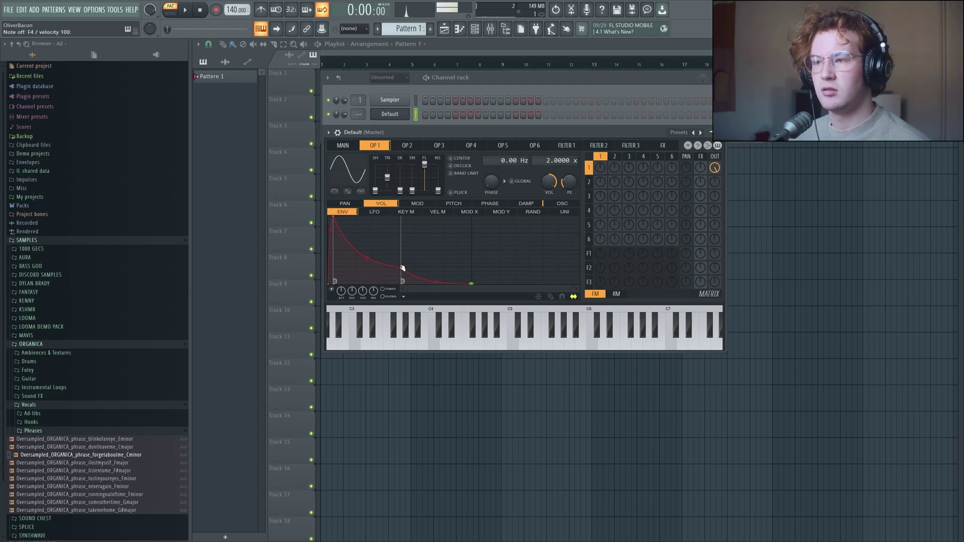
pyautogui.press('v')
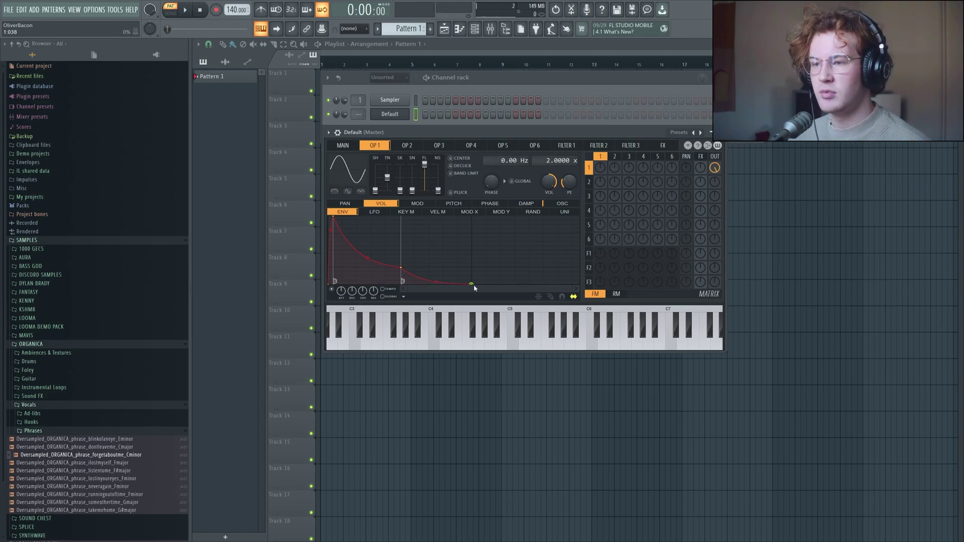
pyautogui.moveTo(471, 283); pyautogui.dragTo(401, 283)
pyautogui.press('v')
pyautogui.press('v')
pyautogui.press('v')
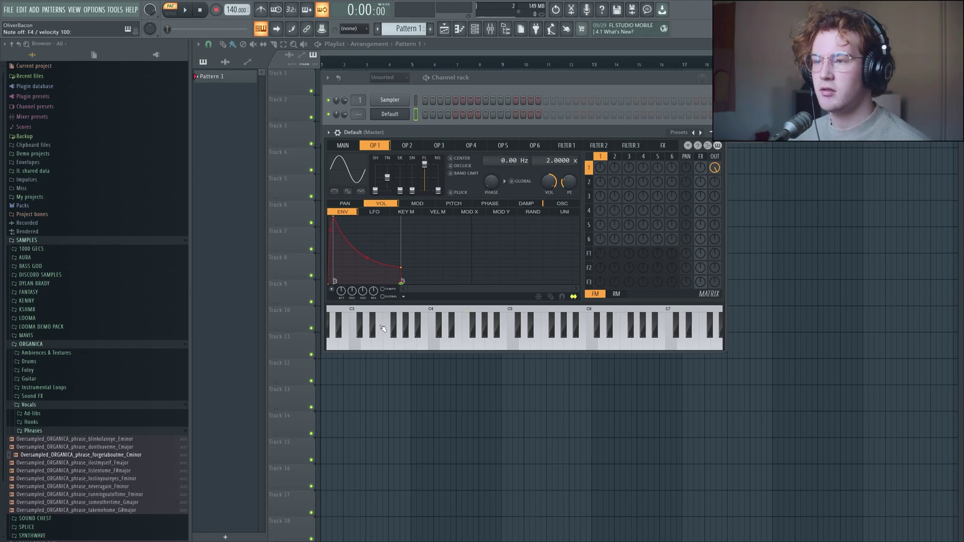
pyautogui.click(375, 212)
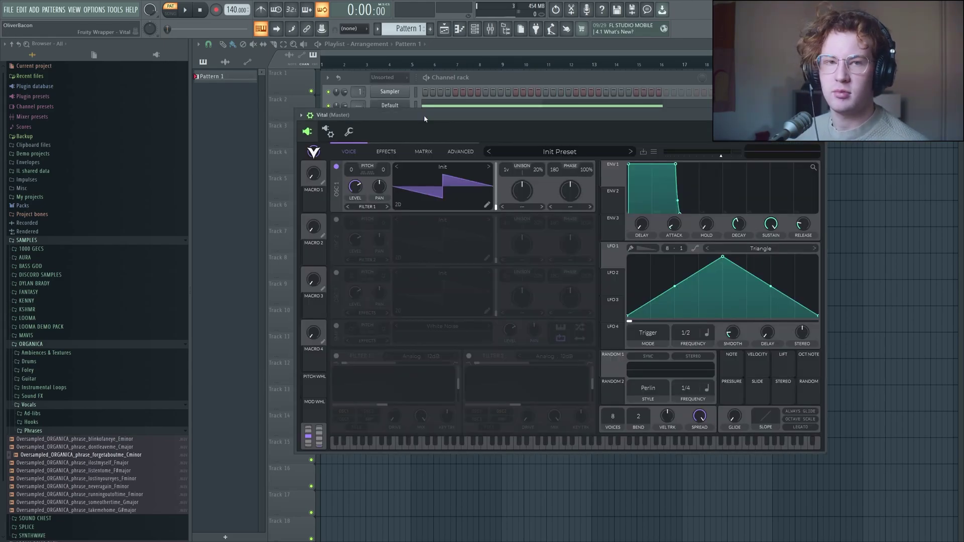
# Try switching on Vital's oscillator 2, oscillator 3 and sampler, and turn all three back off
pyautogui.click(336, 220)
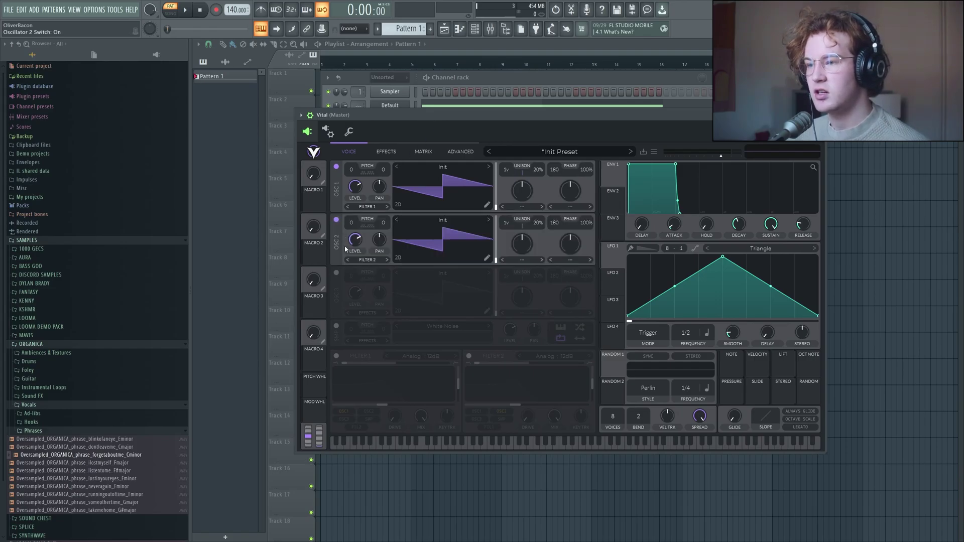
pyautogui.click(337, 273)
pyautogui.click(336, 326)
pyautogui.click(337, 326)
pyautogui.click(337, 273)
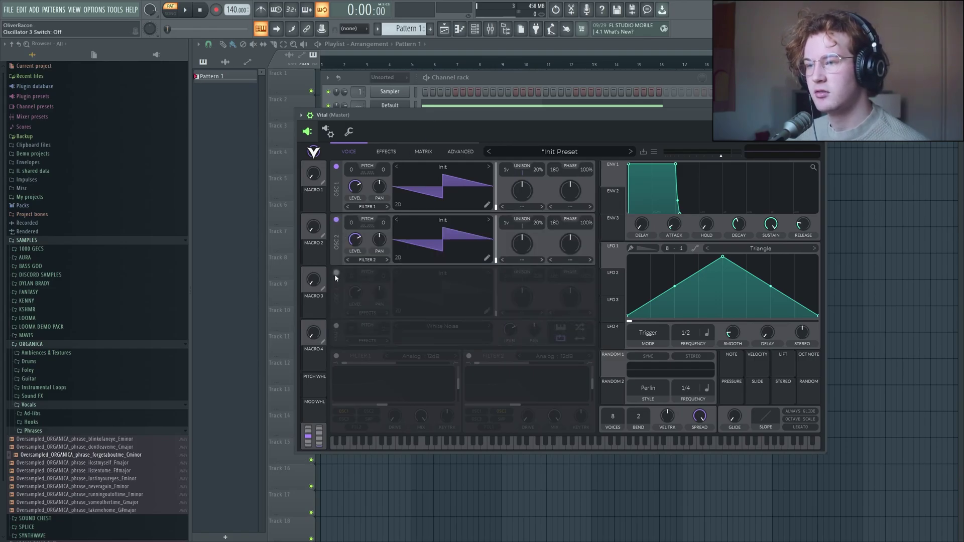
pyautogui.click(336, 219)
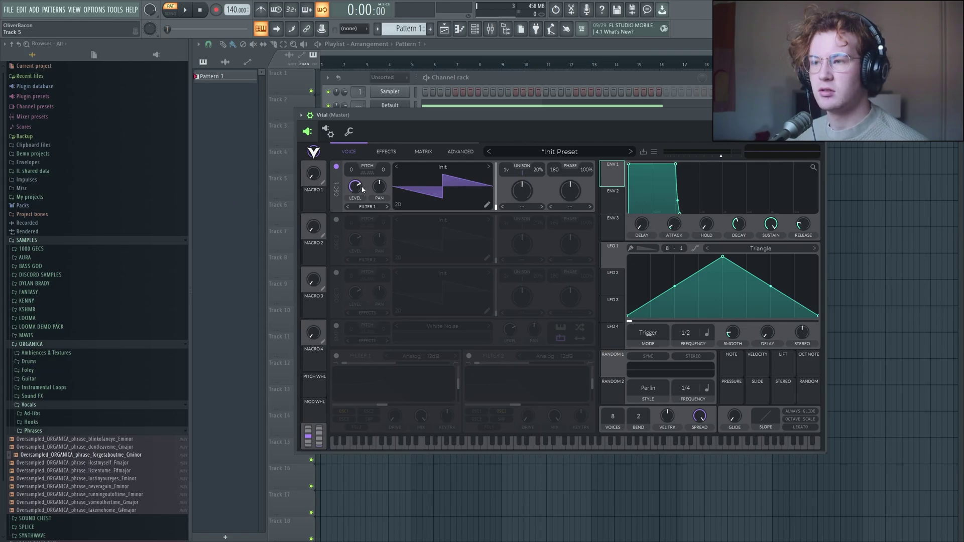
# Modulate oscillator 1's level with envelope 1, give the envelope a short decay to zero sustain, and audition the note
pyautogui.moveTo(615, 179); pyautogui.dragTo(349, 174)
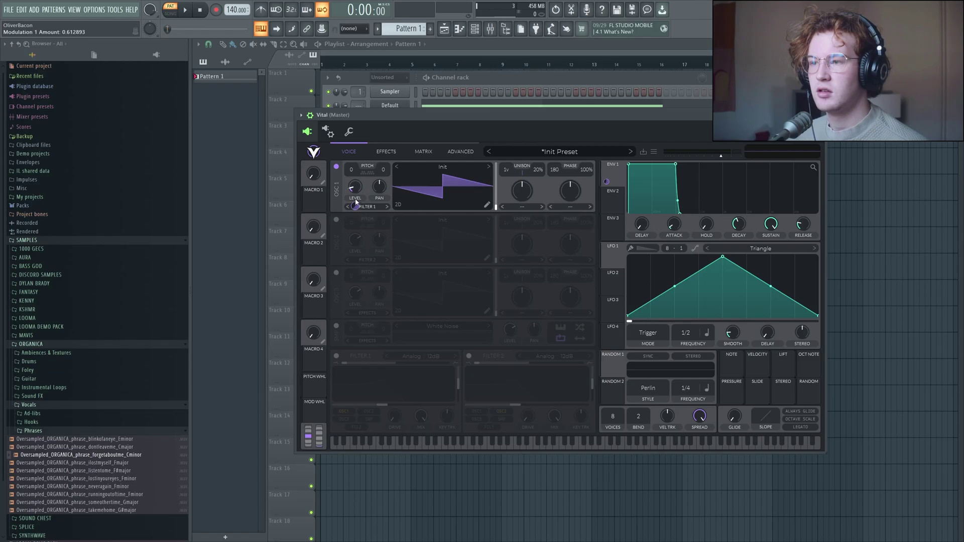
pyautogui.press('v')
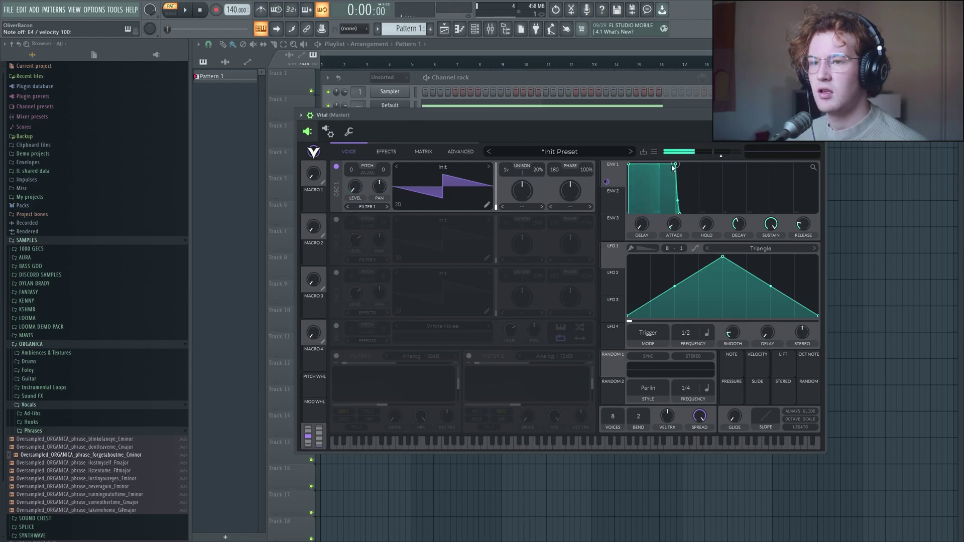
pyautogui.moveTo(675, 165); pyautogui.dragTo(659, 213)
pyautogui.moveTo(646, 119); pyautogui.dragTo(616, 125)
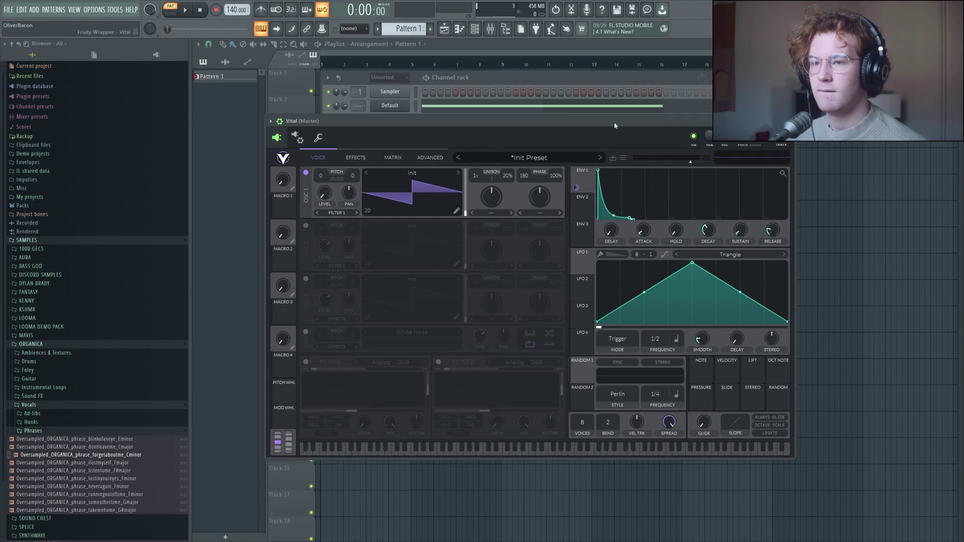
pyautogui.press('c')
pyautogui.press('c')
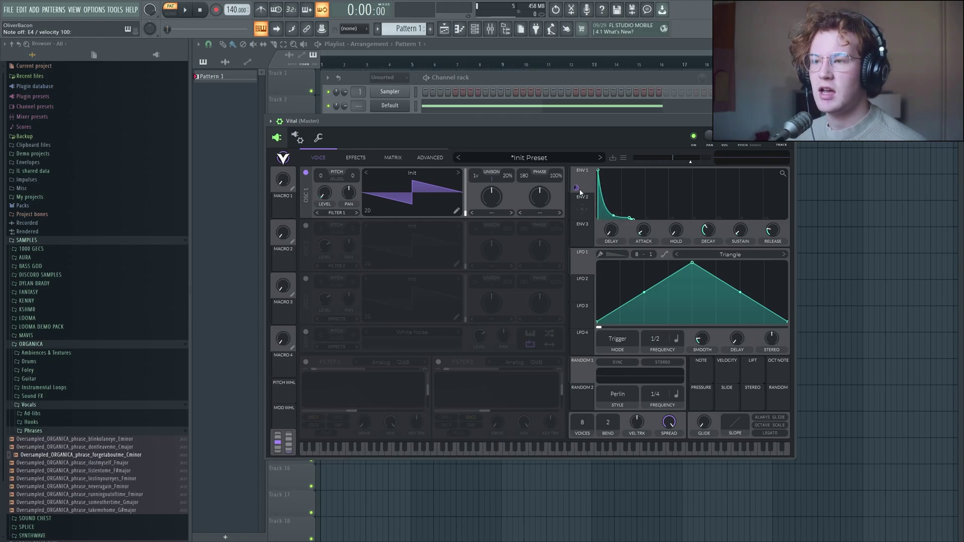
# Enable the Filter effect and lower its cutoff to about -5.1 semitones
pyautogui.click(355, 157)
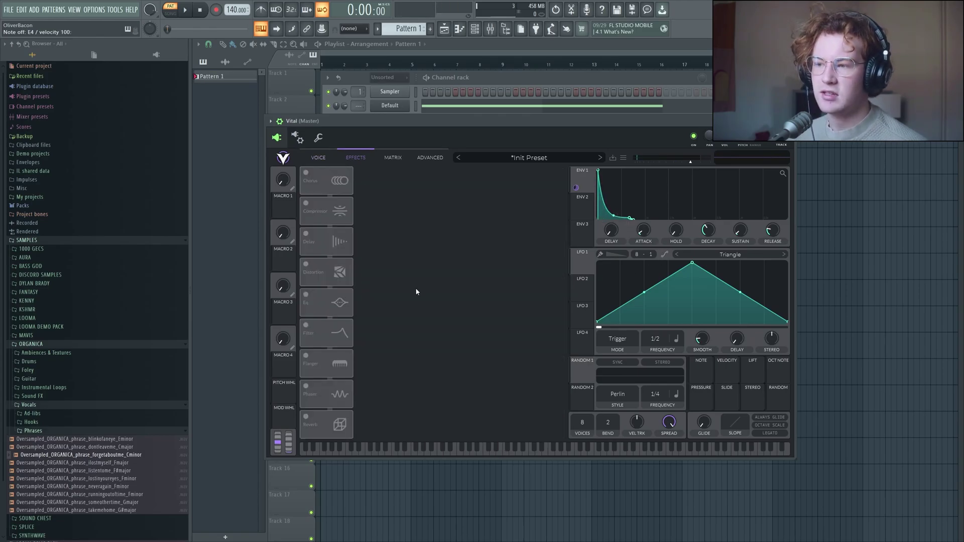
pyautogui.click(310, 327)
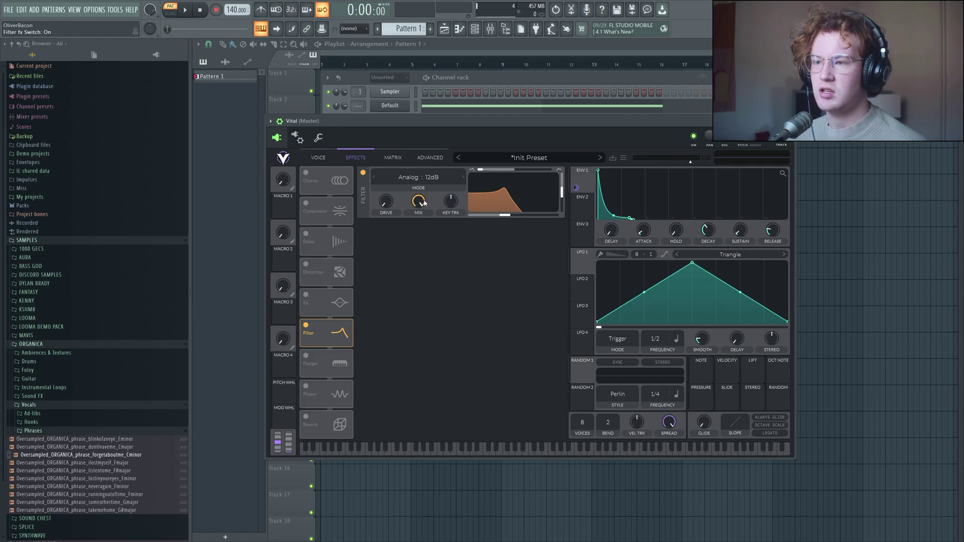
pyautogui.moveTo(505, 215); pyautogui.dragTo(501, 236)
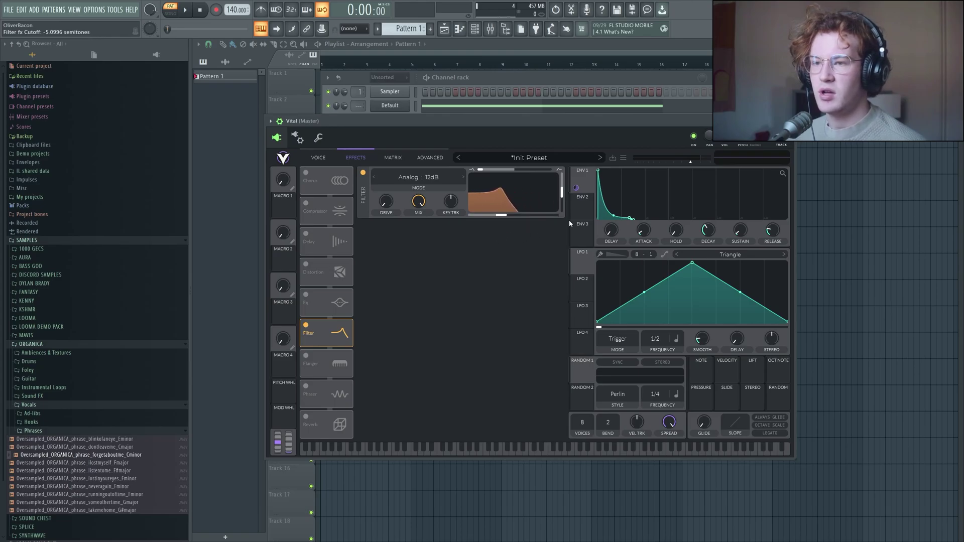
# Modulate the filter effect's cutoff with envelope 1 and audition repeated notes
pyautogui.moveTo(577, 183); pyautogui.dragTo(497, 210)
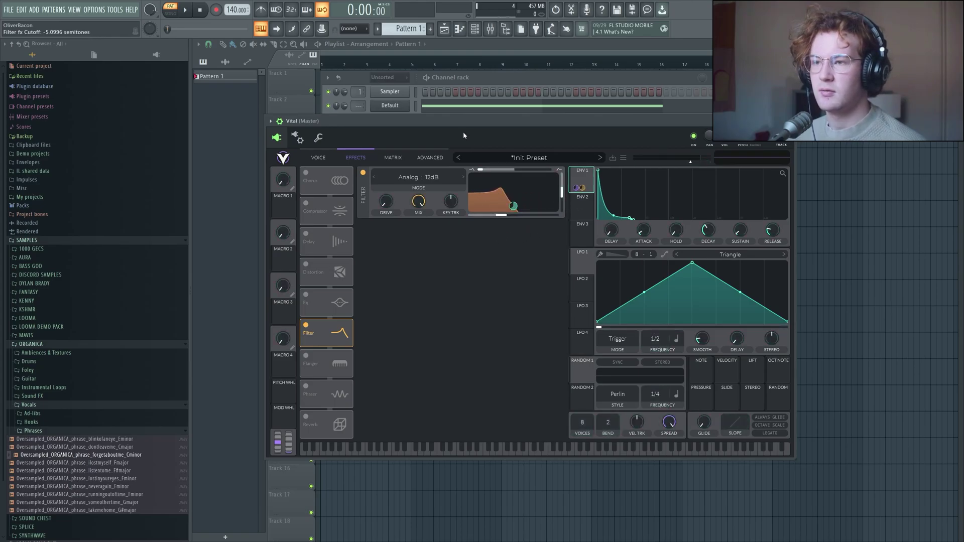
pyautogui.press('c')
pyautogui.press('c')
pyautogui.press('c')
pyautogui.press('c')
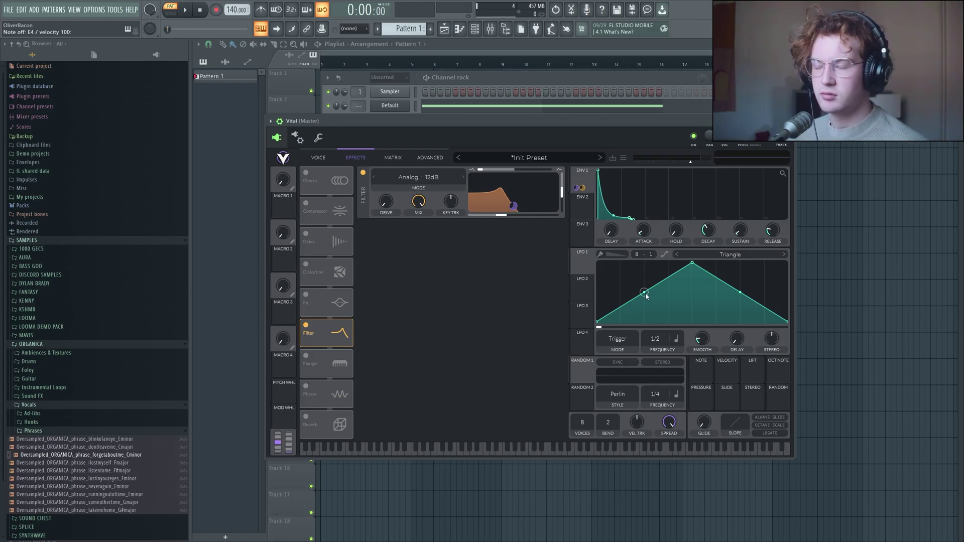
# Give envelope 1 full sustain and a 0-second release, and disconnect it from the filter cutoff
pyautogui.moveTo(629, 218); pyautogui.dragTo(626, 169)
pyautogui.moveTo(631, 219); pyautogui.dragTo(590, 228)
pyautogui.rightClick(501, 217)
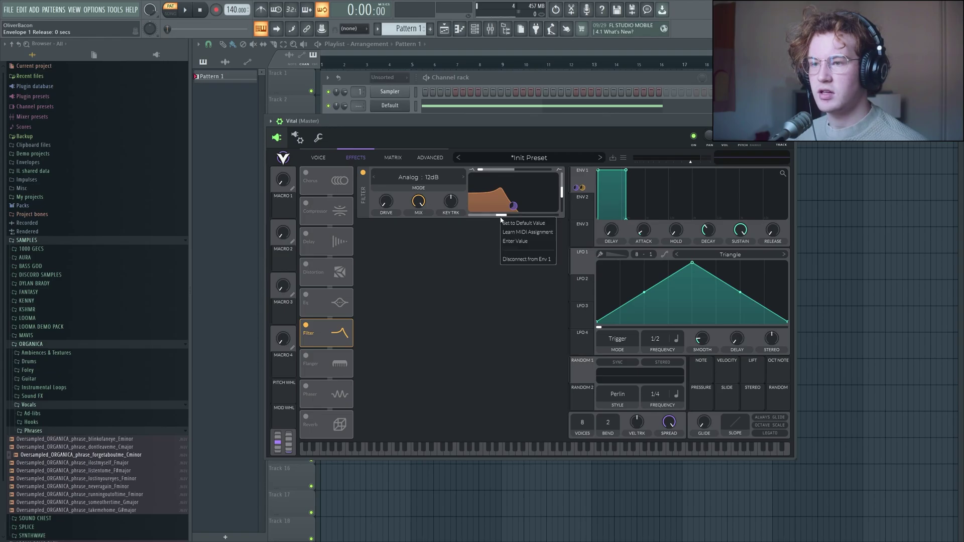
pyautogui.click(518, 259)
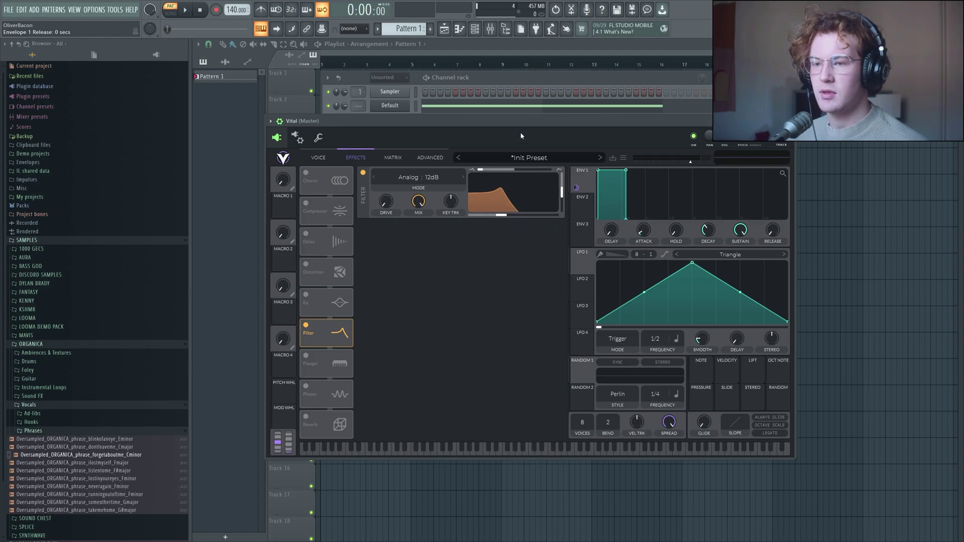
# Modulate the filter cutoff with LFO 1, audition the note, and lower the base cutoff substantially
pyautogui.moveTo(581, 265); pyautogui.dragTo(504, 215)
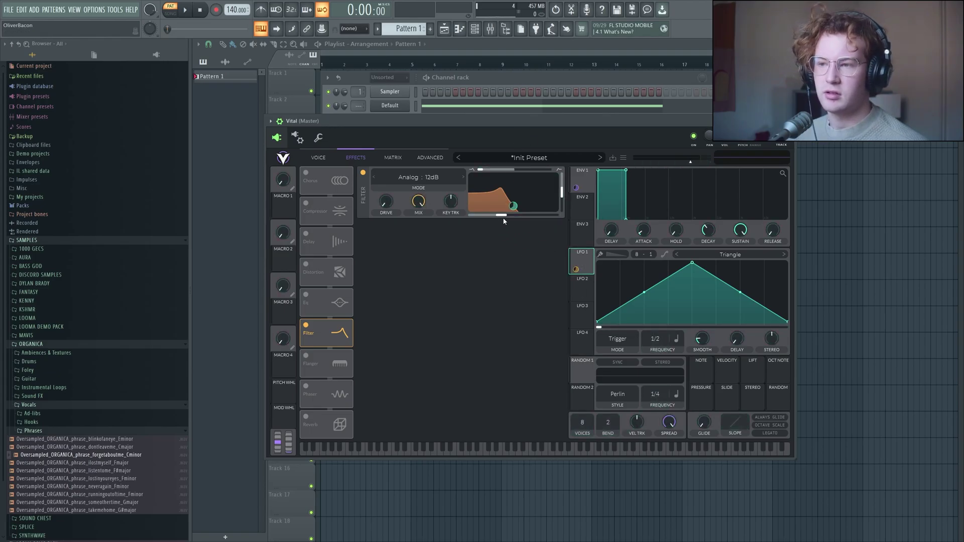
pyautogui.press('c')
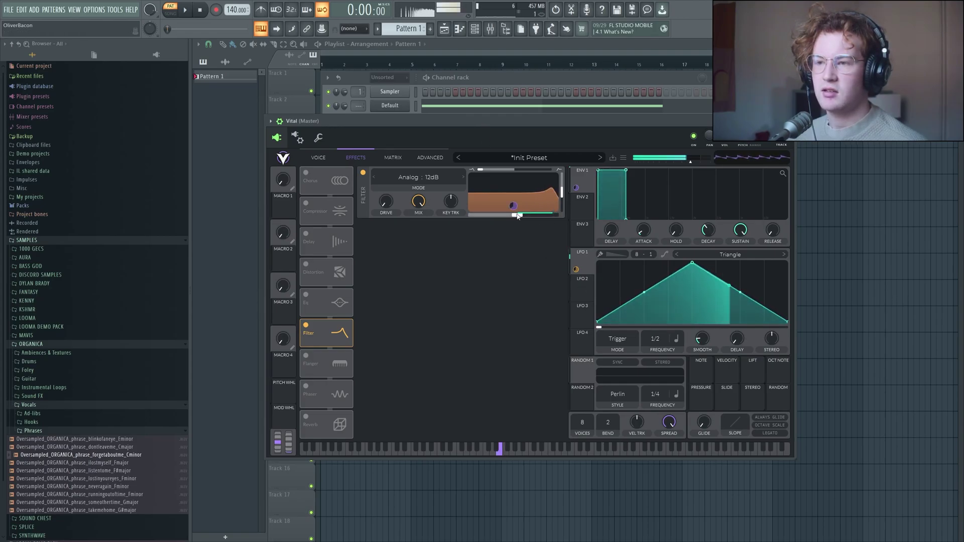
pyautogui.moveTo(517, 215); pyautogui.dragTo(477, 223)
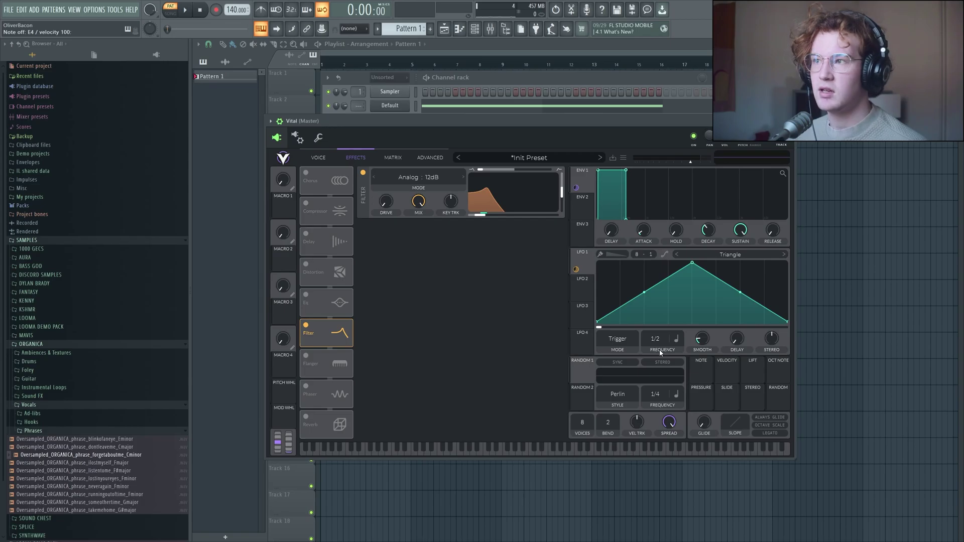
# Set LFO 1's frequency to 1/4, 1/8 and 1/64 in turn, auditioning the note at each rate
pyautogui.moveTo(656, 340); pyautogui.dragTo(661, 332)
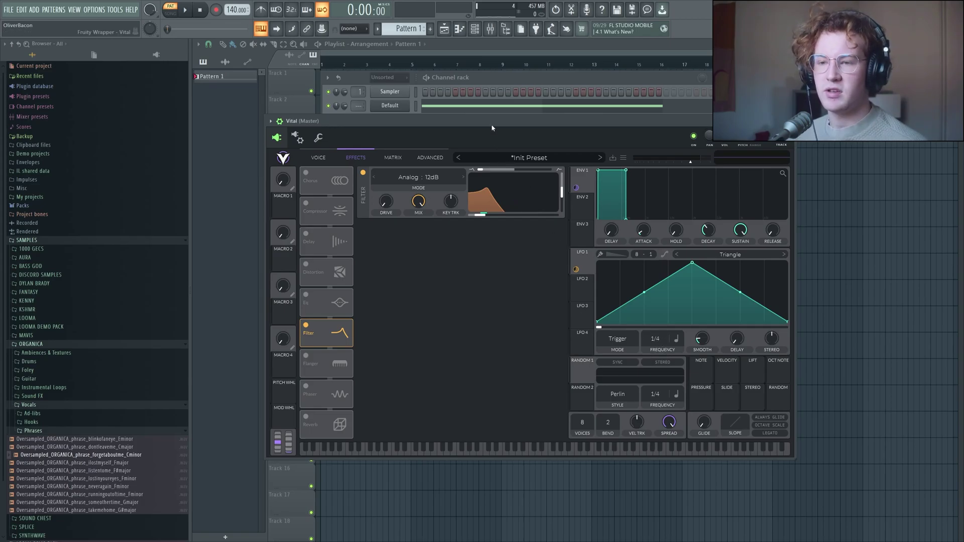
pyautogui.press('c')
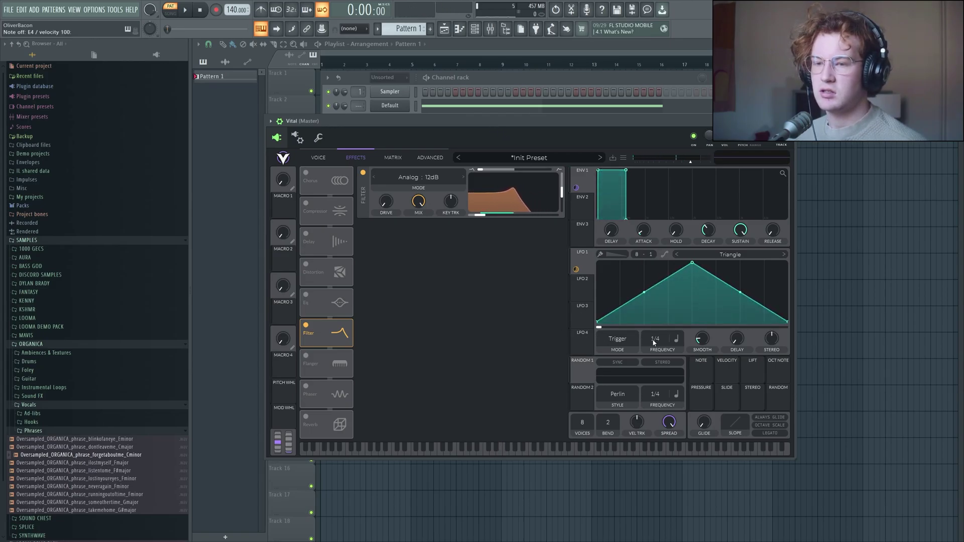
pyautogui.moveTo(654, 340); pyautogui.dragTo(661, 335)
pyautogui.press('c')
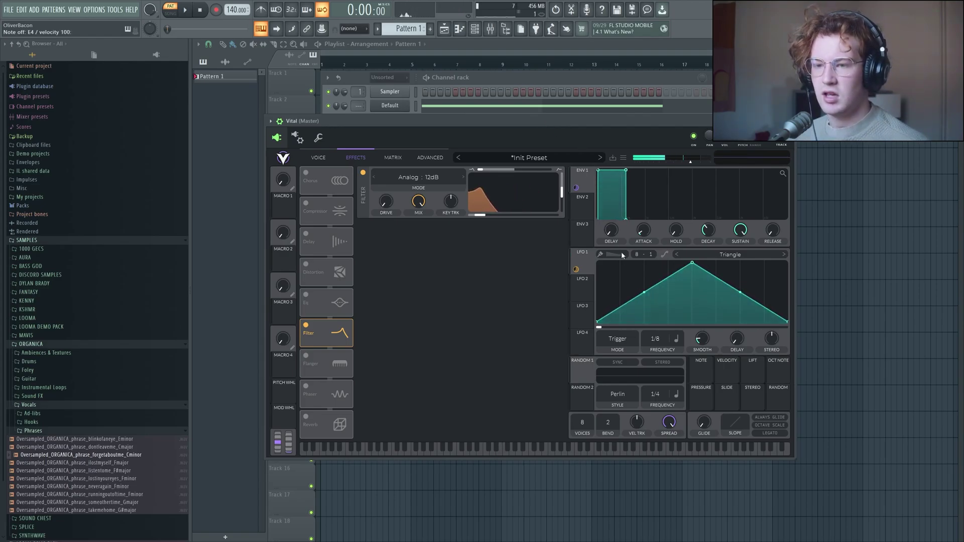
pyautogui.moveTo(662, 335); pyautogui.dragTo(679, 239)
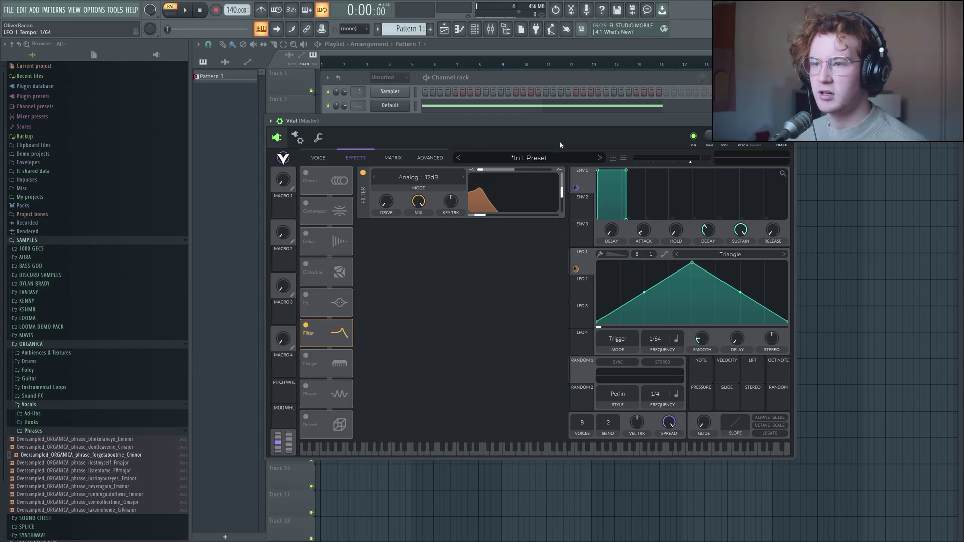
pyautogui.press('c')
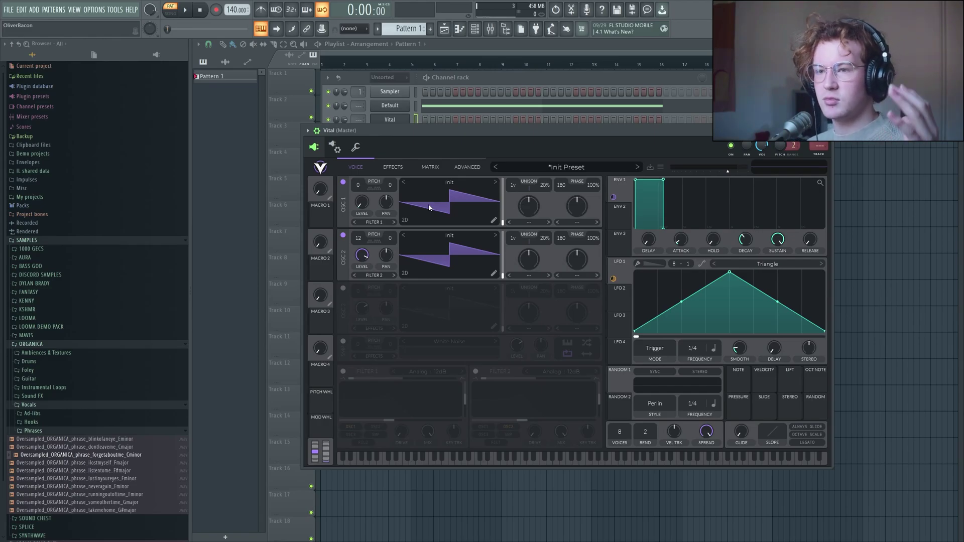
# Look at the empty effects list, switch off oscillators 1 and 2, and enable oscillator 3
pyautogui.click(393, 168)
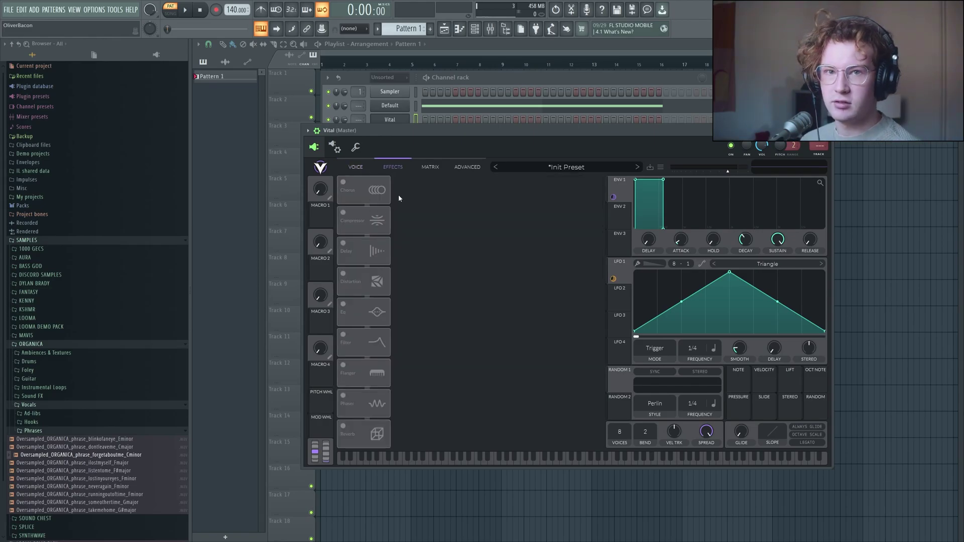
pyautogui.click(357, 169)
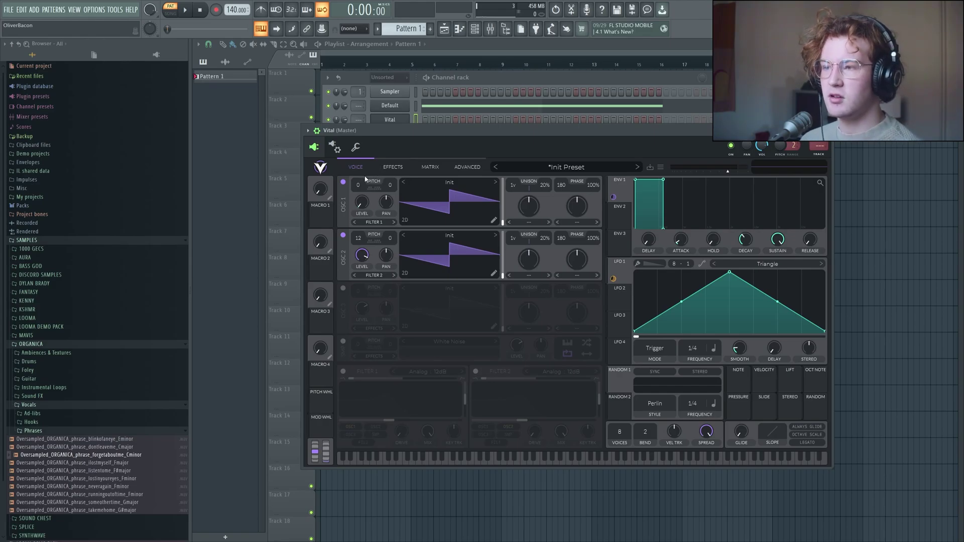
pyautogui.click(343, 182)
pyautogui.click(343, 236)
pyautogui.click(343, 287)
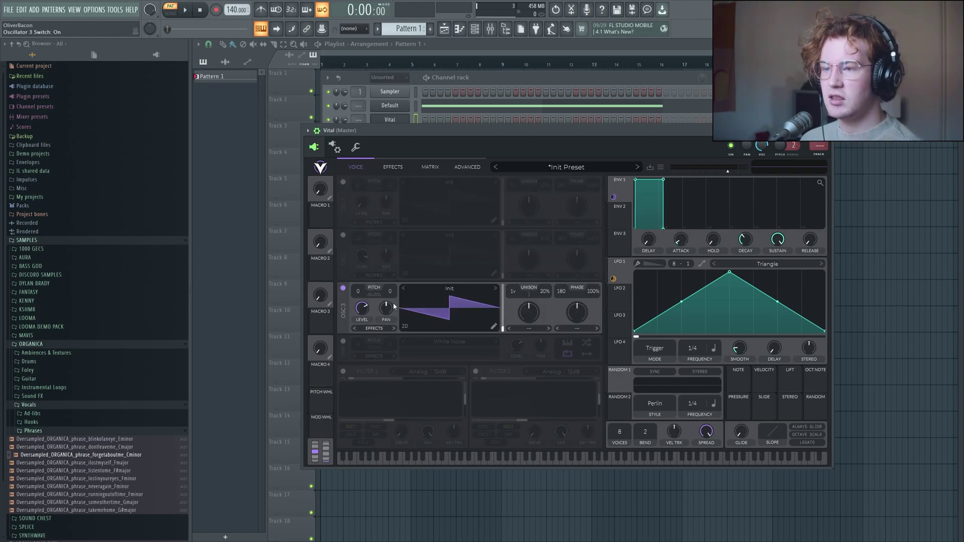
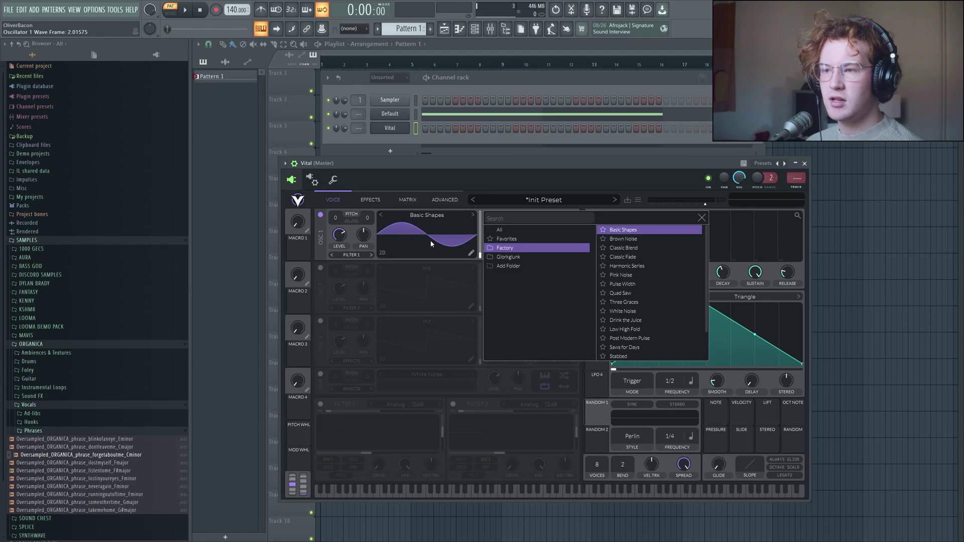
# Close the wavetable browser and set oscillator 1's wave frame to 0 on the Basic Shapes wavetable
pyautogui.click(702, 219)
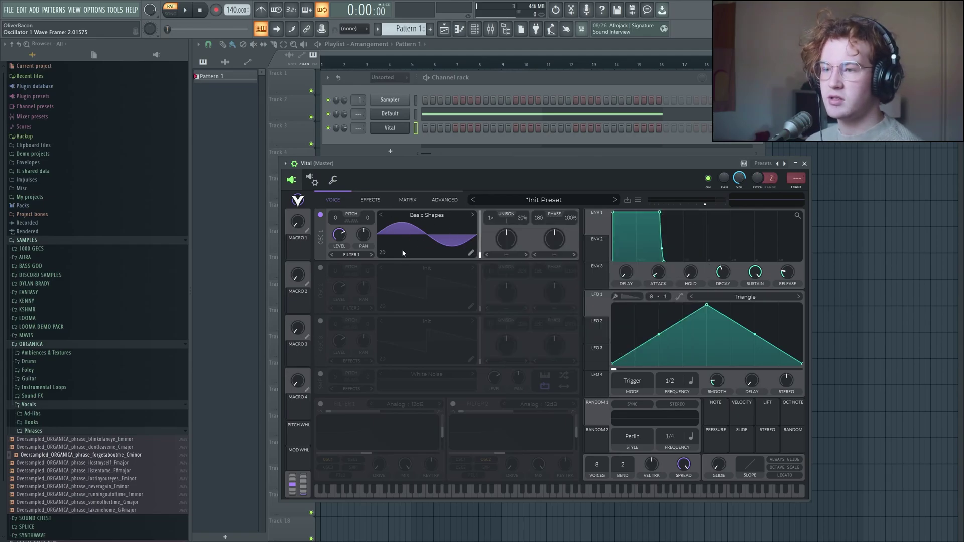
pyautogui.moveTo(412, 246); pyautogui.dragTo(417, 232)
pyautogui.moveTo(481, 240)
pyautogui.mouseDown()
pyautogui.moveTo(481, 261)
pyautogui.moveTo(484, 211)
pyautogui.moveTo(486, 256)
pyautogui.mouseUp()
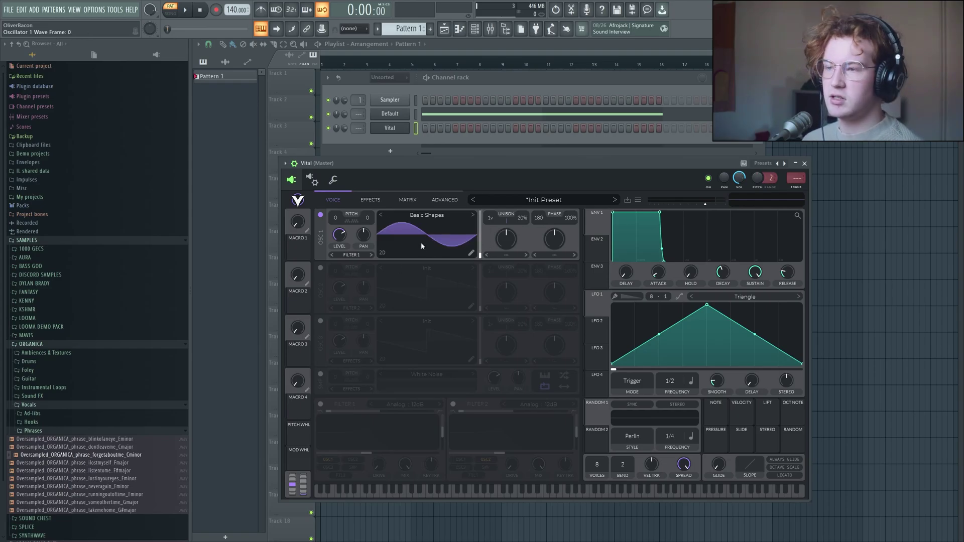
# Enable the distortion effect, lower its drive to -30 dB, bypass it, and audition the undistorted note
pyautogui.click(372, 201)
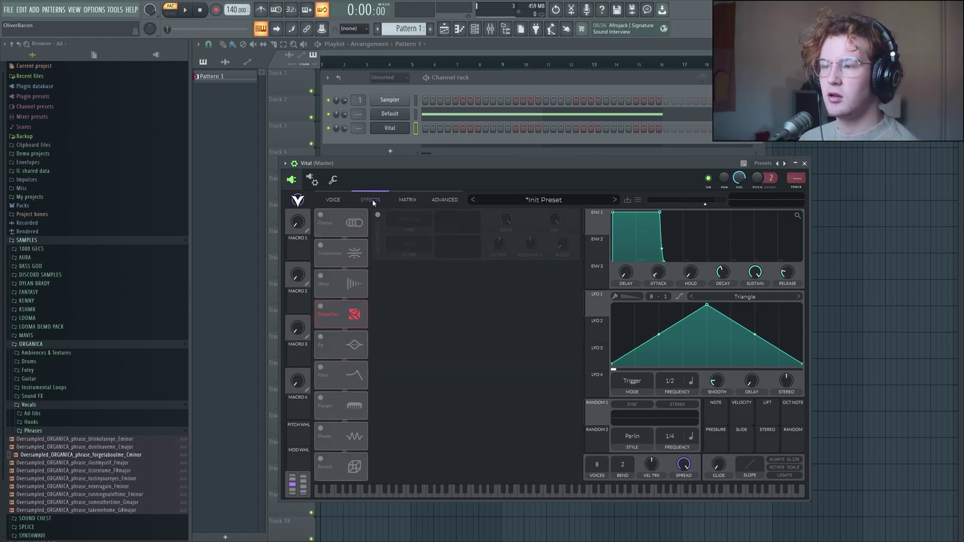
pyautogui.click(320, 307)
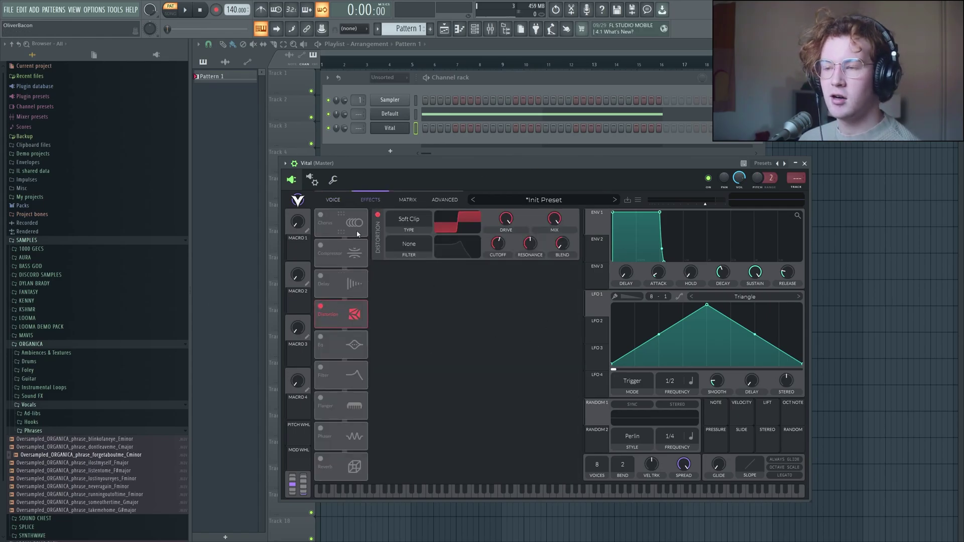
pyautogui.moveTo(506, 219); pyautogui.dragTo(453, 316)
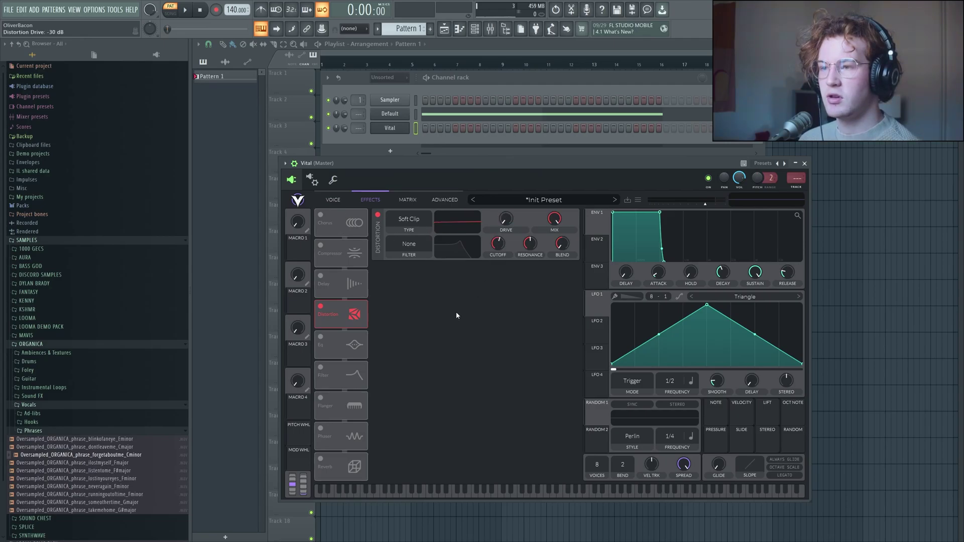
pyautogui.click(378, 215)
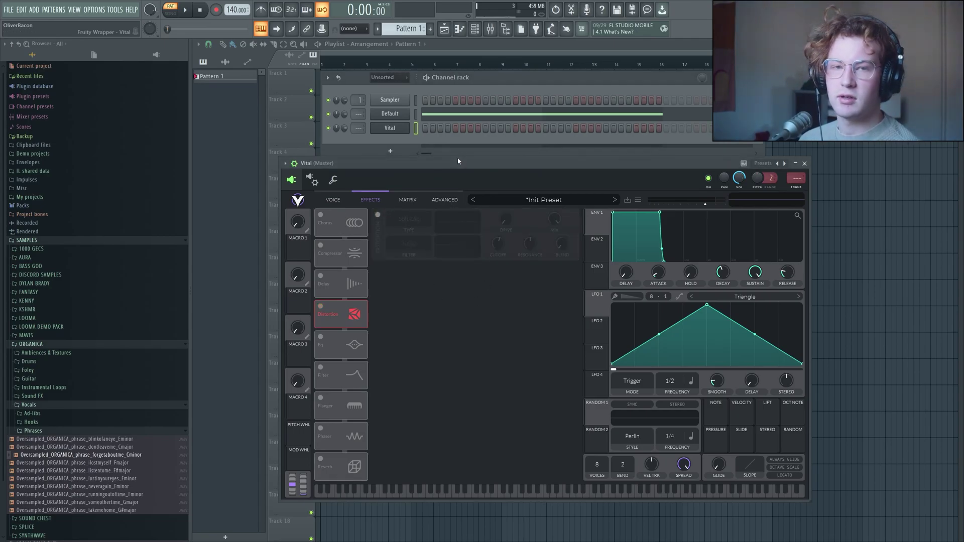
pyautogui.press('c')
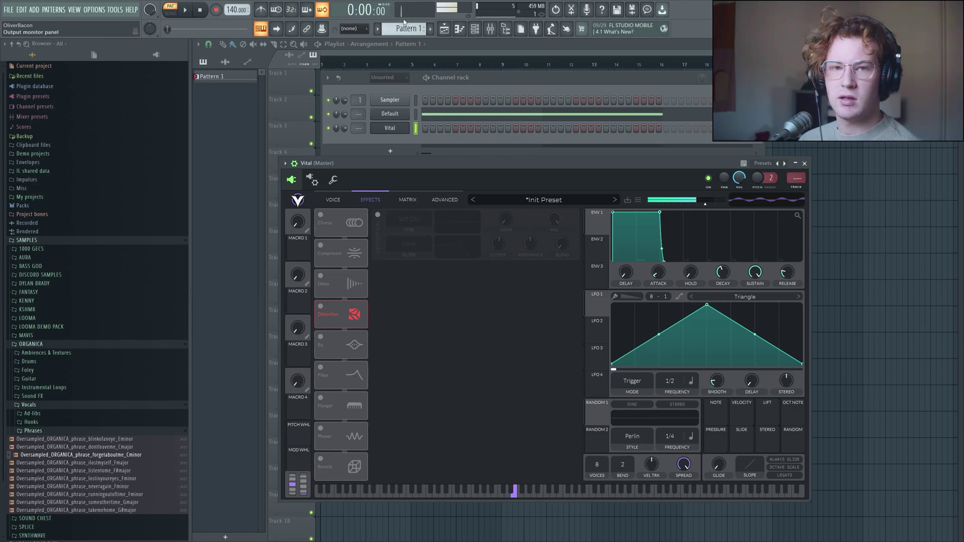
# Re-enable the distortion effect, raise its drive fully, and audition the distorted note
pyautogui.click(321, 306)
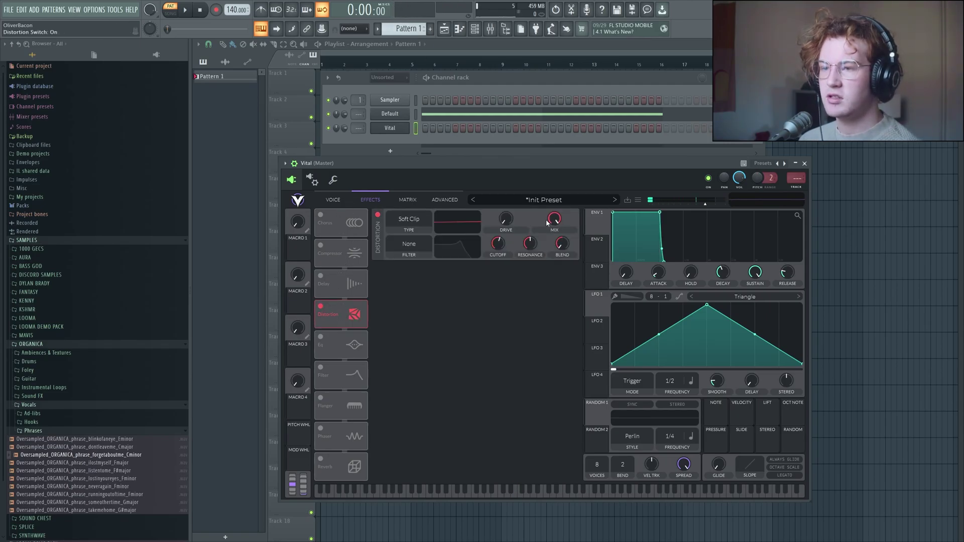
pyautogui.moveTo(506, 218); pyautogui.dragTo(521, 127)
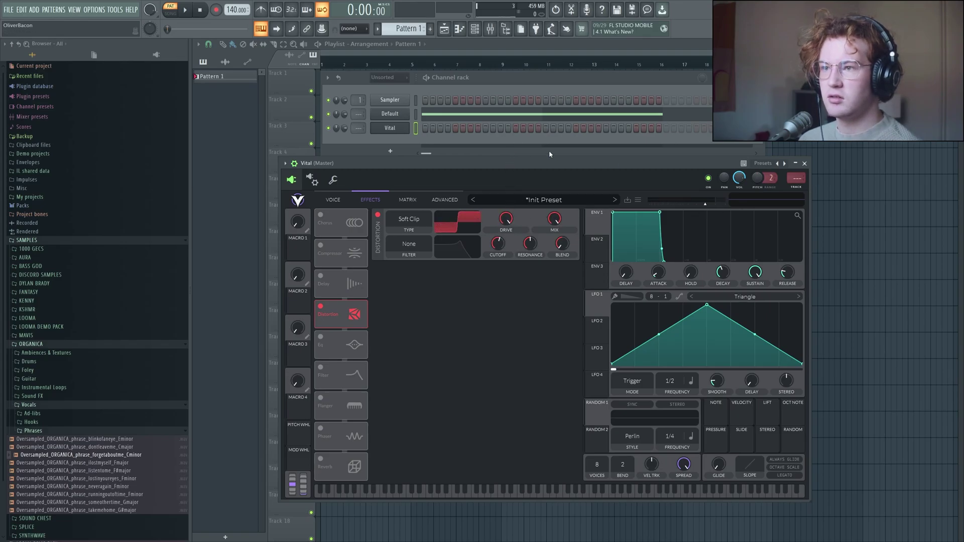
pyautogui.press('c')
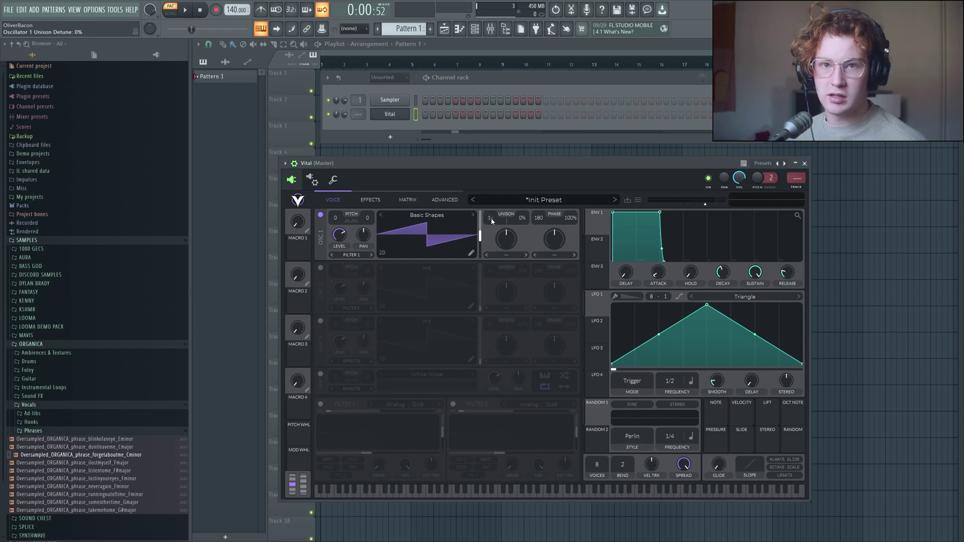
# Set oscillator 1's unison to 16 voices with 53% detune and audition the note
pyautogui.moveTo(493, 221); pyautogui.dragTo(493, 151)
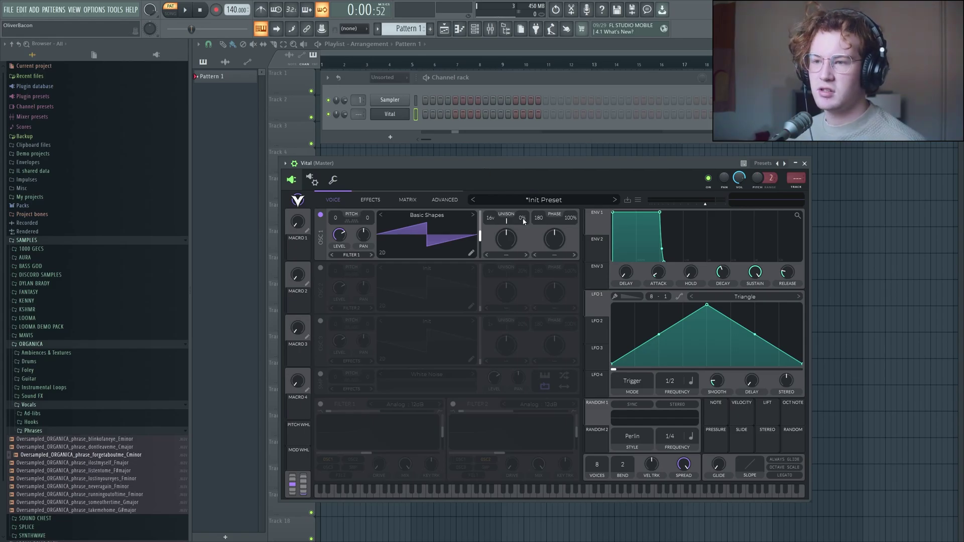
pyautogui.moveTo(523, 221); pyautogui.dragTo(530, 174)
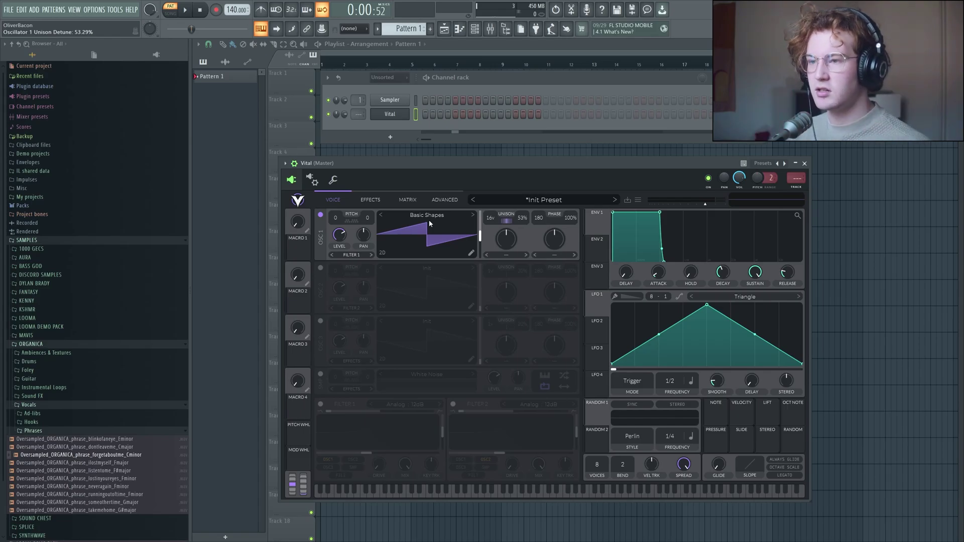
pyautogui.press('c')
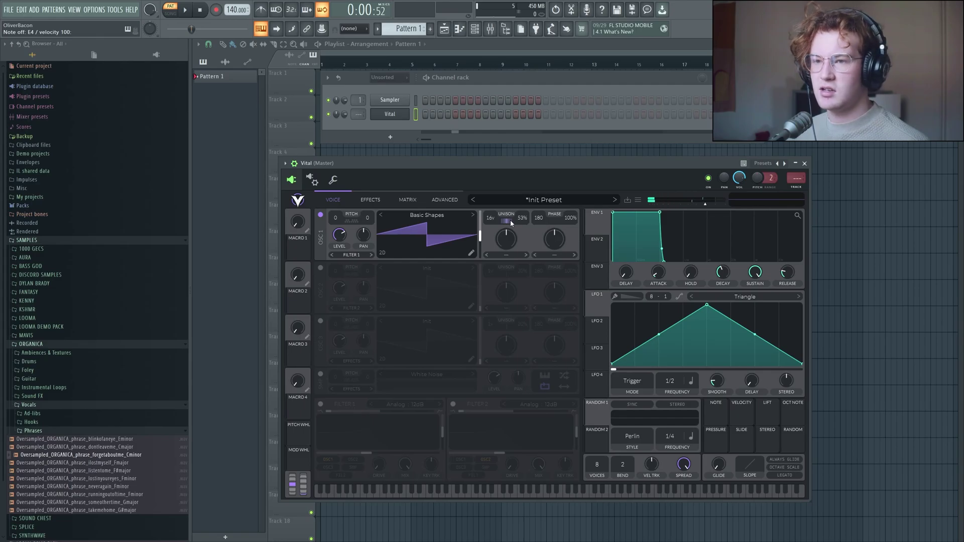
# Reset oscillator 1's unison to 1 voice with 3% detune and audition the note
pyautogui.moveTo(510, 220); pyautogui.dragTo(493, 225)
pyautogui.doubleClick(493, 224)
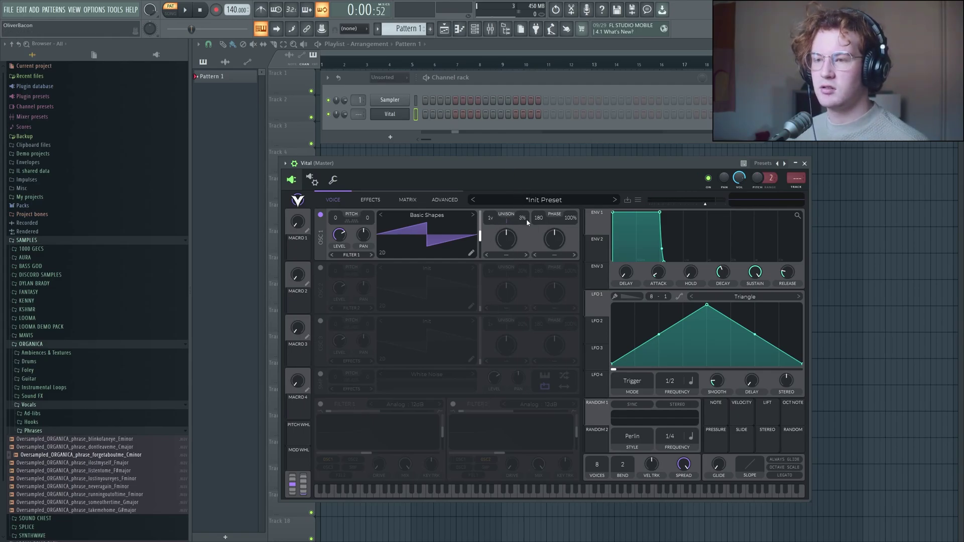
pyautogui.press('c')
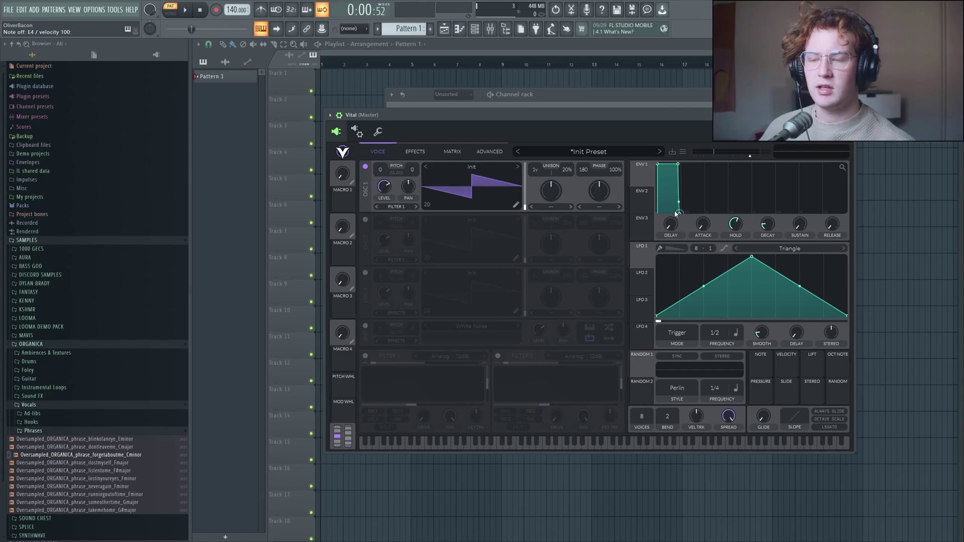
# Set envelope 1's attack to about 0.018 seconds and lengthen its release slightly
pyautogui.moveTo(700, 223); pyautogui.dragTo(702, 216)
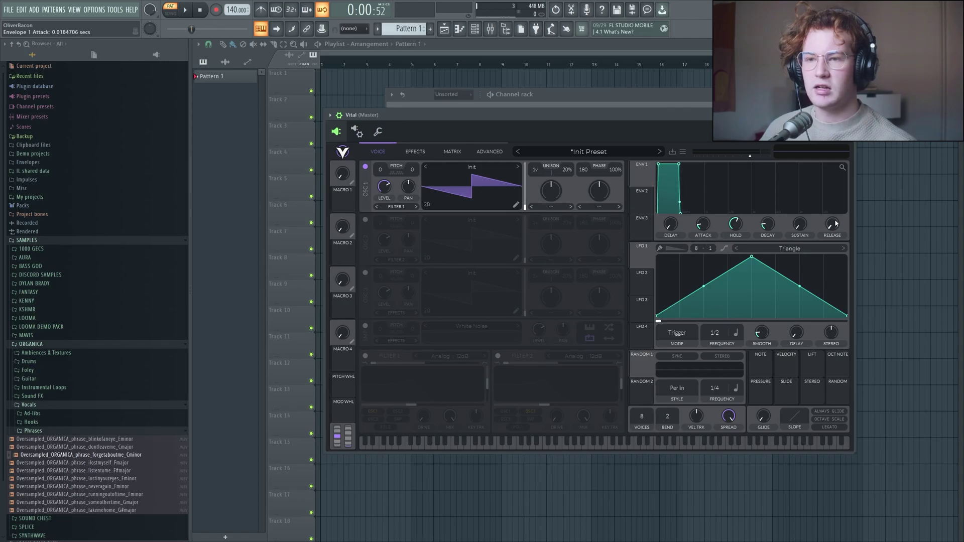
pyautogui.moveTo(834, 221); pyautogui.dragTo(837, 206)
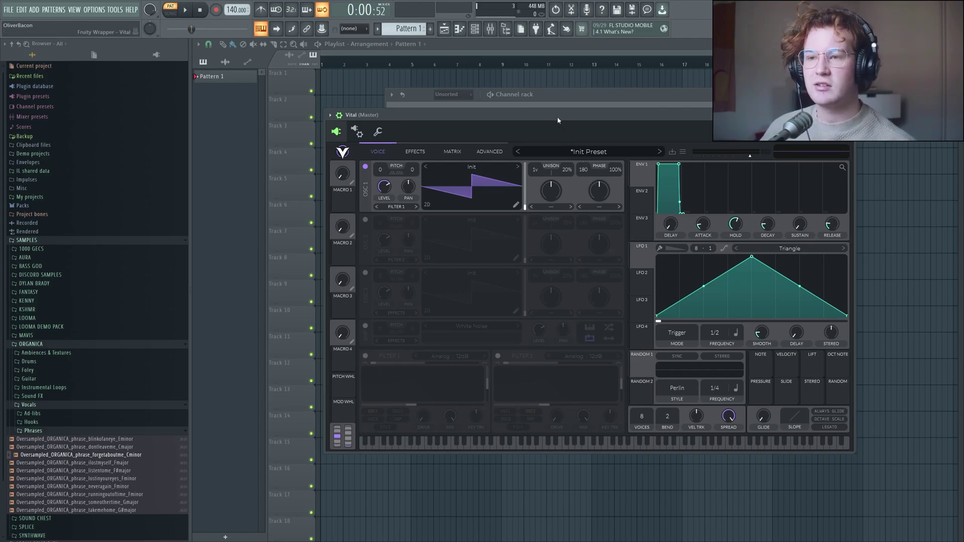
pyautogui.moveTo(558, 121); pyautogui.dragTo(566, 113)
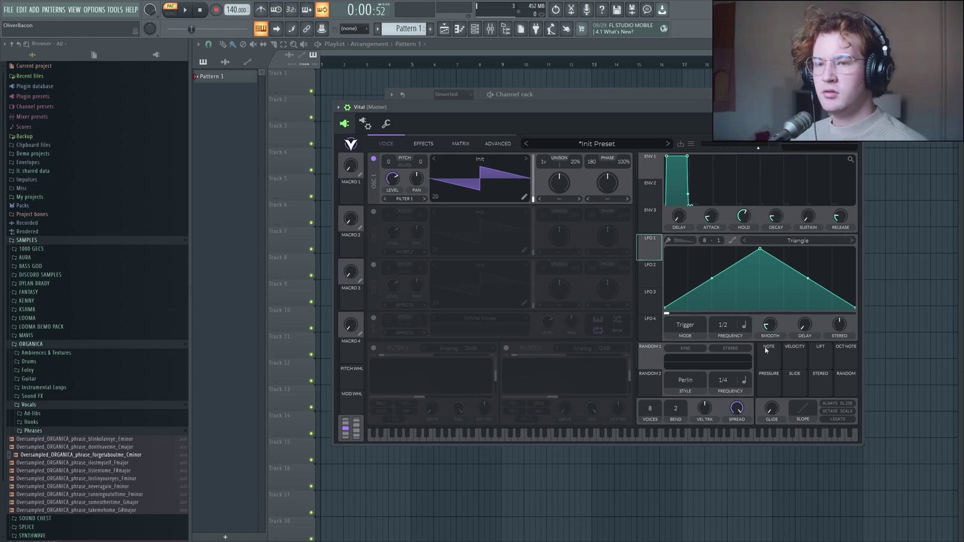
# Assign LFO 1 to modulate oscillator 1's level, keeping Trigger mode, and audition the note
pyautogui.click(684, 326)
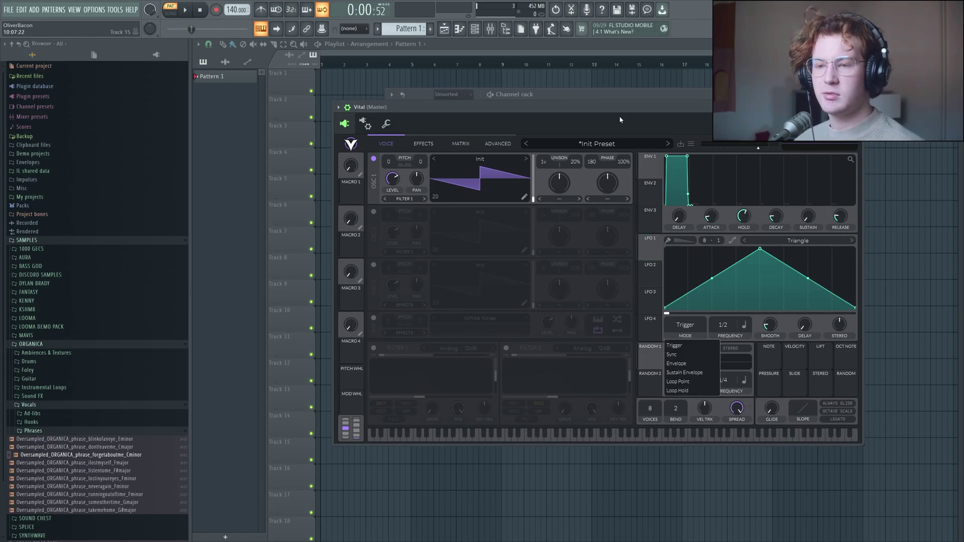
pyautogui.click(573, 108)
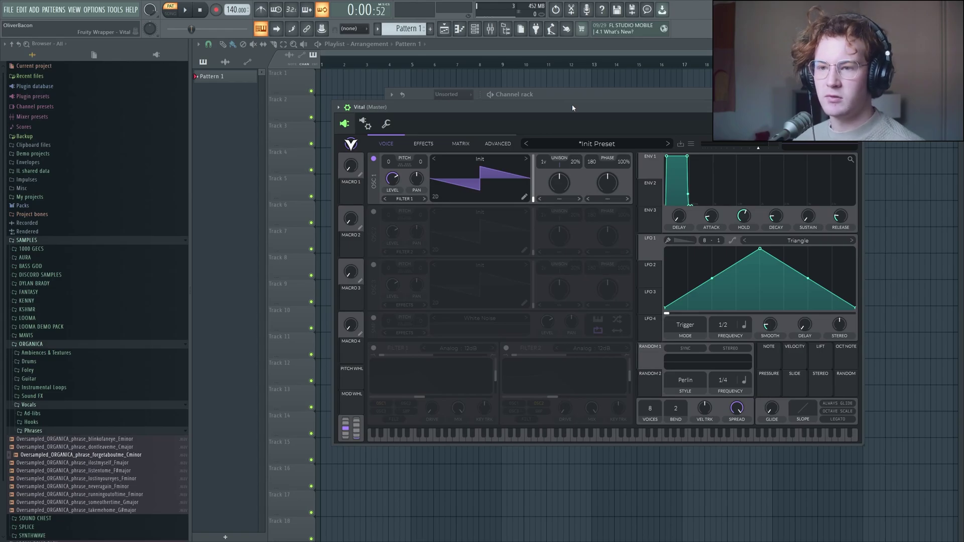
pyautogui.moveTo(573, 108); pyautogui.dragTo(533, 104)
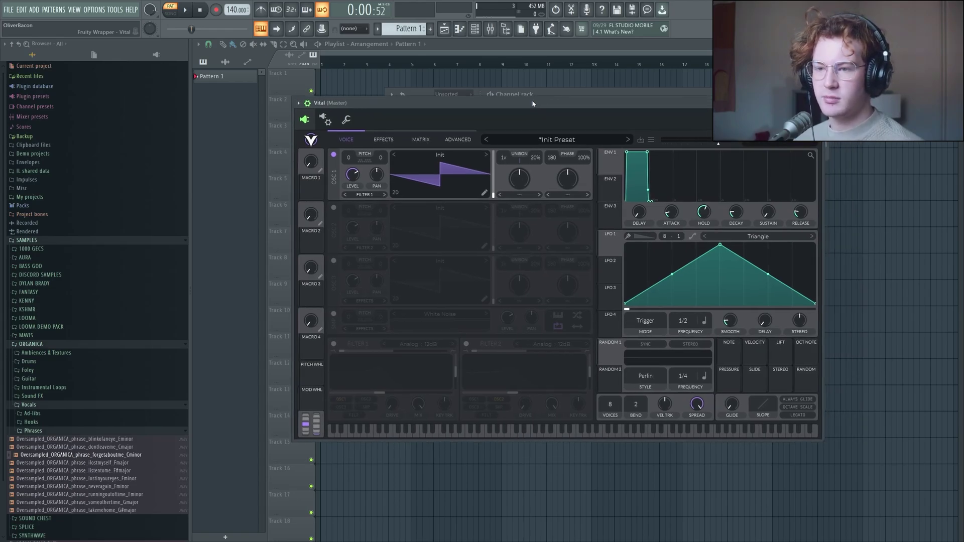
pyautogui.moveTo(609, 246); pyautogui.dragTo(353, 174)
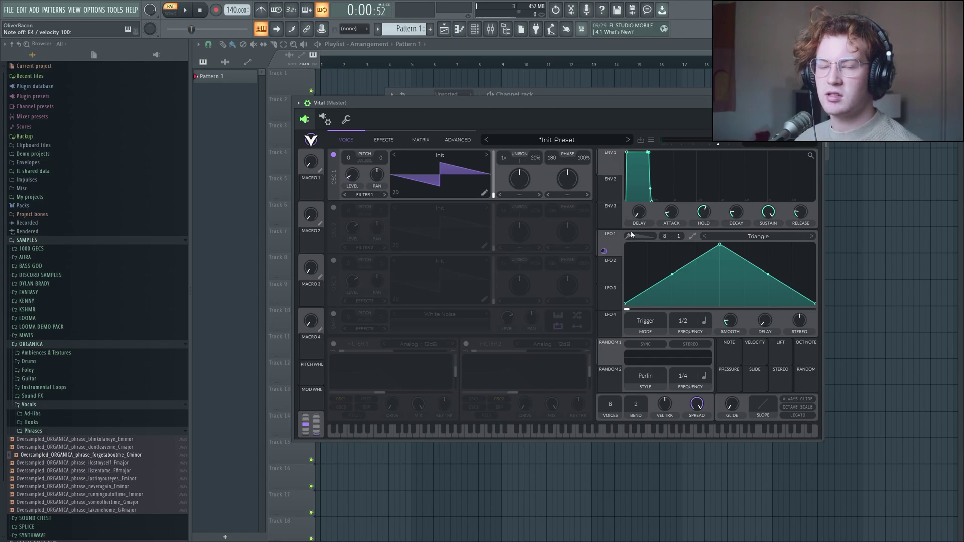
pyautogui.press('c')
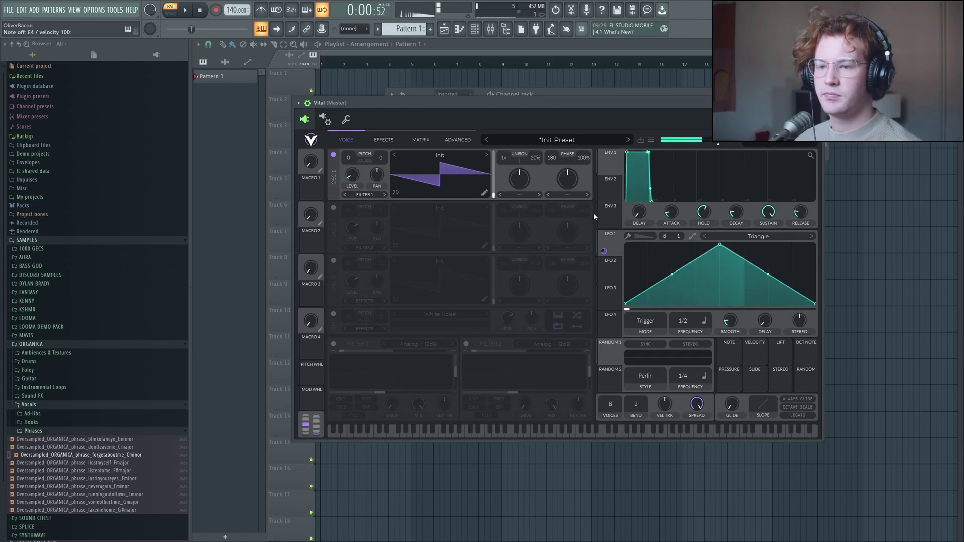
# Switch LFO 1 to Sync mode and audition the note
pyautogui.click(639, 326)
pyautogui.click(632, 351)
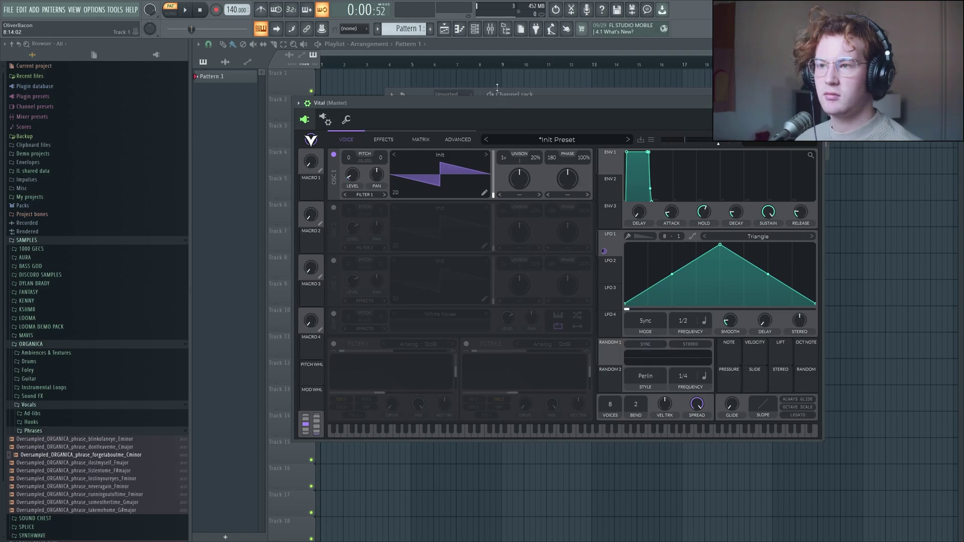
pyautogui.press('c')
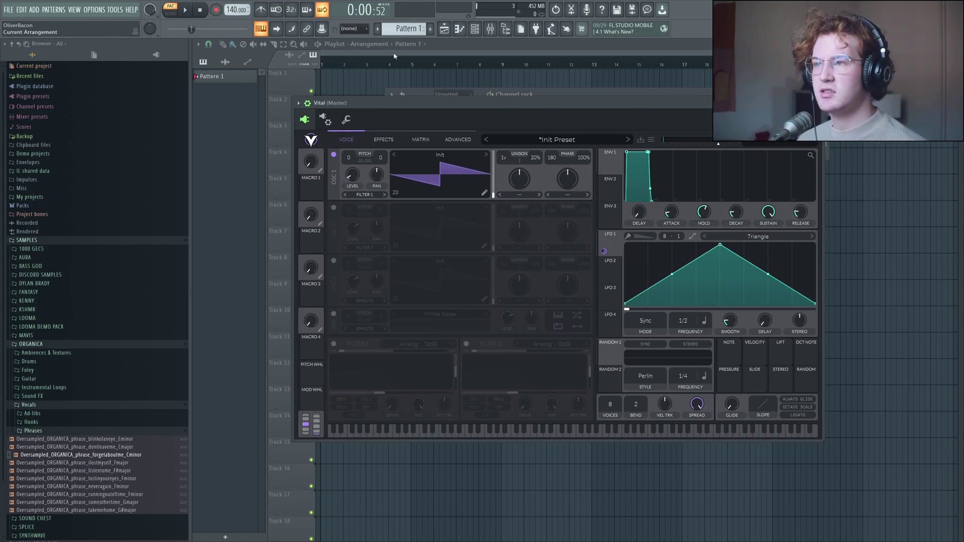
# Place a Pattern 1 clip at the start of playlist Track 1 and extend it to four bars
pyautogui.click(360, 82)
pyautogui.rightClick(371, 80)
pyautogui.moveTo(357, 104); pyautogui.dragTo(329, 85)
pyautogui.scroll(4, 346, 103)
pyautogui.moveTo(404, 87)
pyautogui.mouseDown()
pyautogui.moveTo(854, 146)
pyautogui.moveTo(404, 86)
pyautogui.mouseUp()
pyautogui.moveTo(464, 82); pyautogui.dragTo(708, 81)
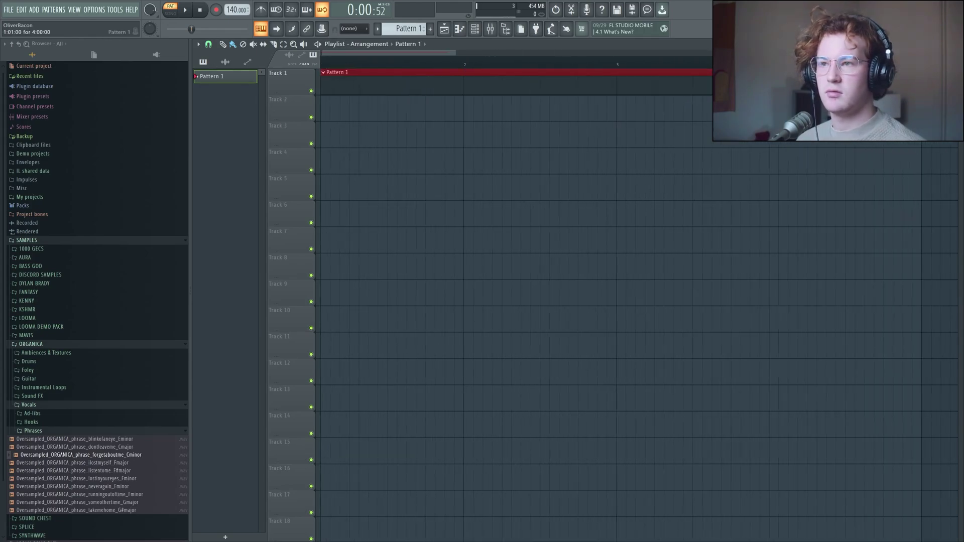
# Draw a C5 note at bar 1 in Vital's piano roll and extend it to four bars
pyautogui.click(490, 29)
pyautogui.click(477, 31)
pyautogui.rightClick(461, 135)
pyautogui.click(497, 131)
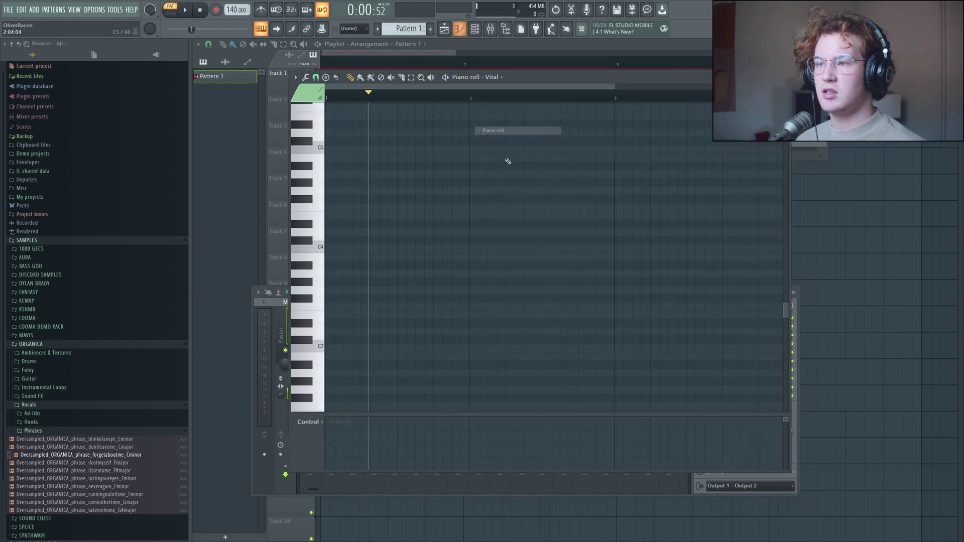
pyautogui.moveTo(338, 150); pyautogui.dragTo(271, 147)
pyautogui.scroll(-3, 417, 176)
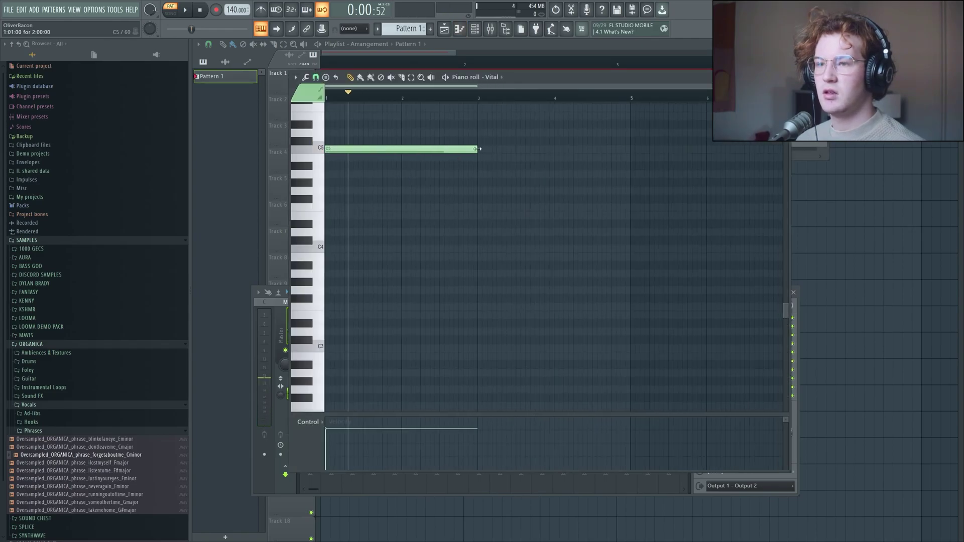
pyautogui.moveTo(476, 149); pyautogui.dragTo(631, 170)
# Play the playlist from the start in song mode, turn on the metronome, and replay the clip briefly before stopping
pyautogui.press('F5')
pyautogui.moveTo(367, 63); pyautogui.dragTo(282, 78)
pyautogui.press('space')
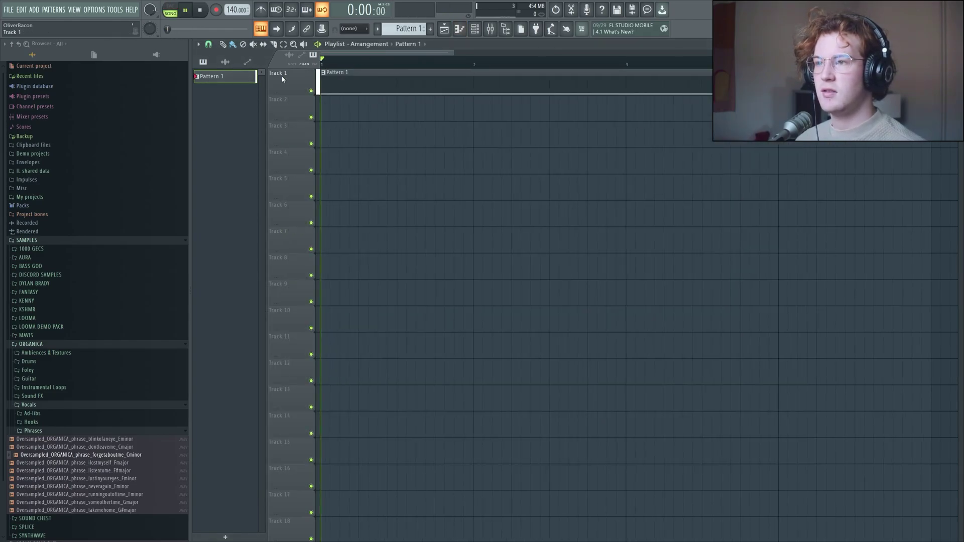
pyautogui.scroll(-3, 394, 151)
pyautogui.click(261, 9)
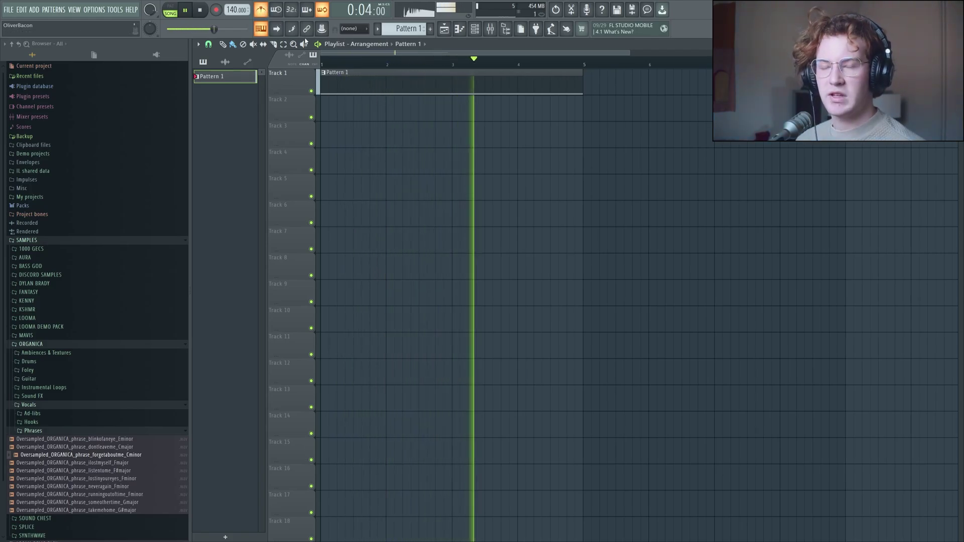
pyautogui.press('space')
pyautogui.press('space')
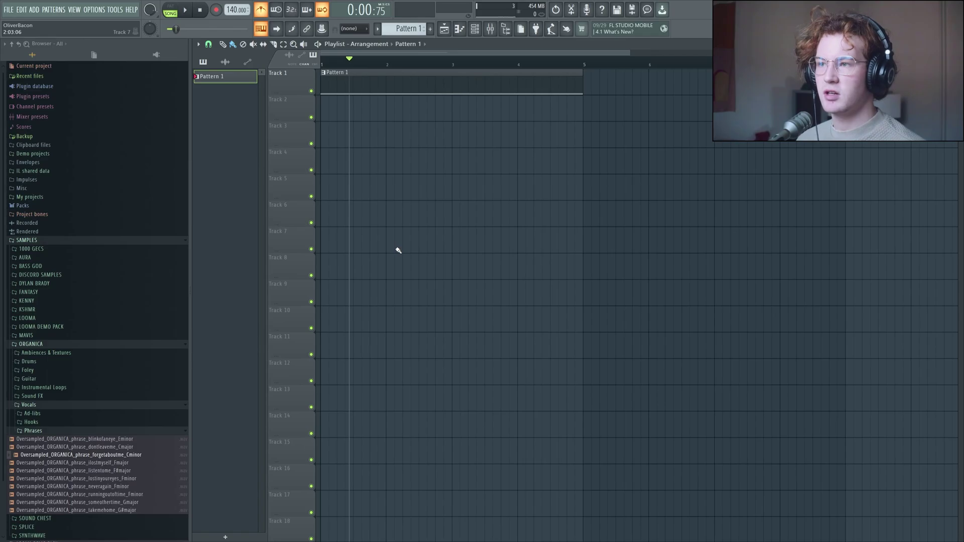
pyautogui.press('space')
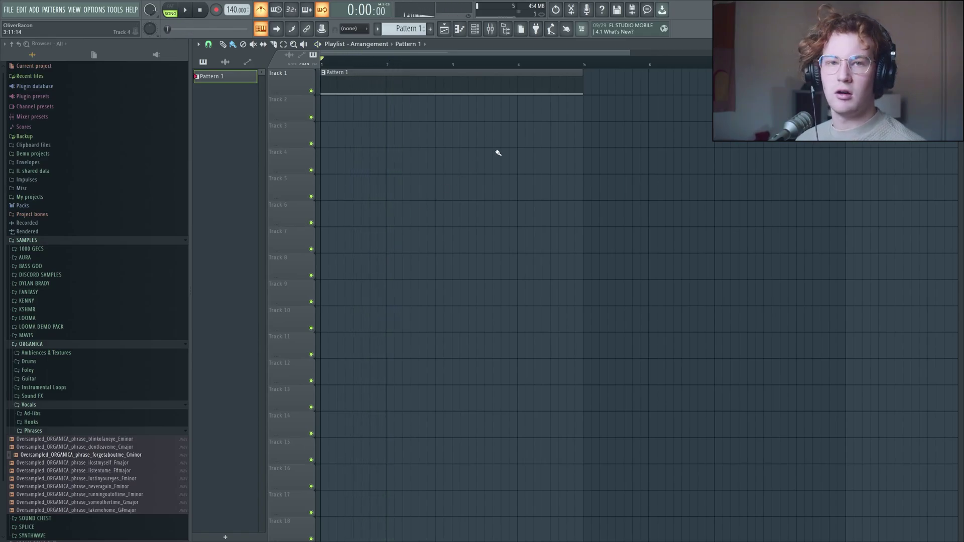
# Set LFO 1 in Vital to Trigger mode and play the playlist from partway through bar 1 before stopping
pyautogui.click(421, 65)
pyautogui.click(474, 29)
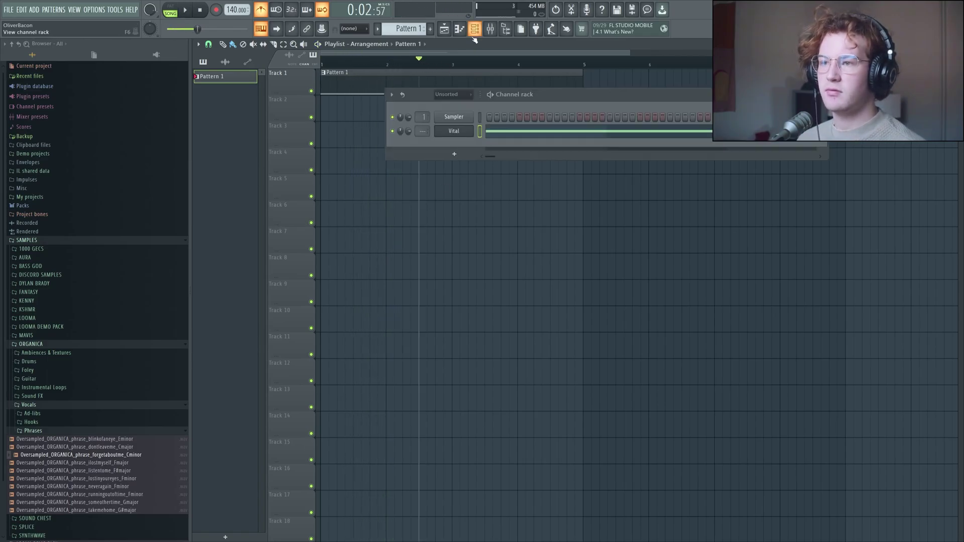
pyautogui.click(454, 131)
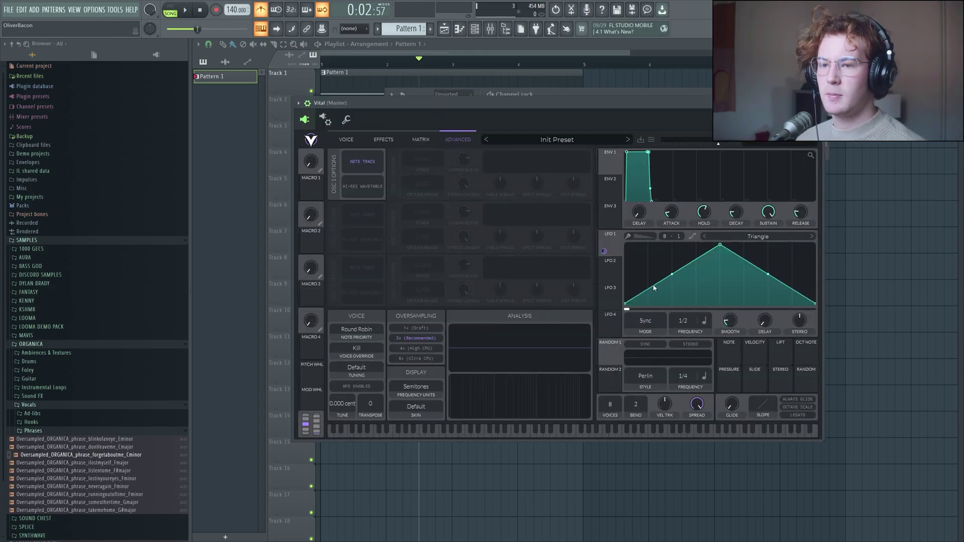
pyautogui.click(645, 324)
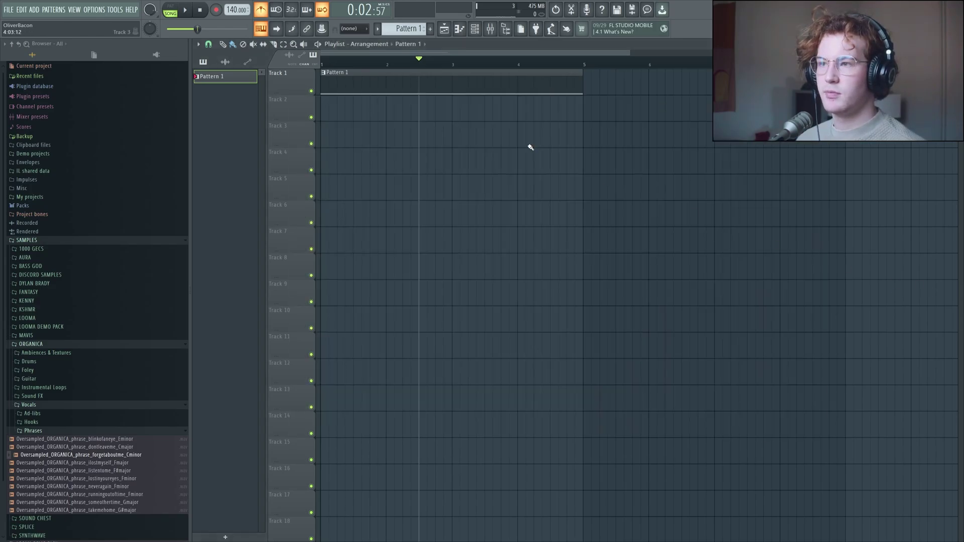
pyautogui.click(372, 65)
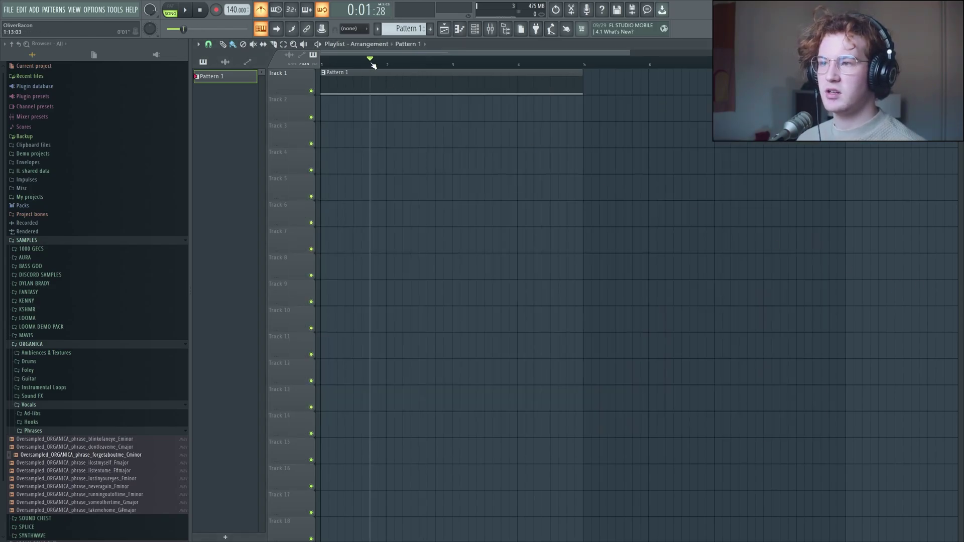
pyautogui.press('space')
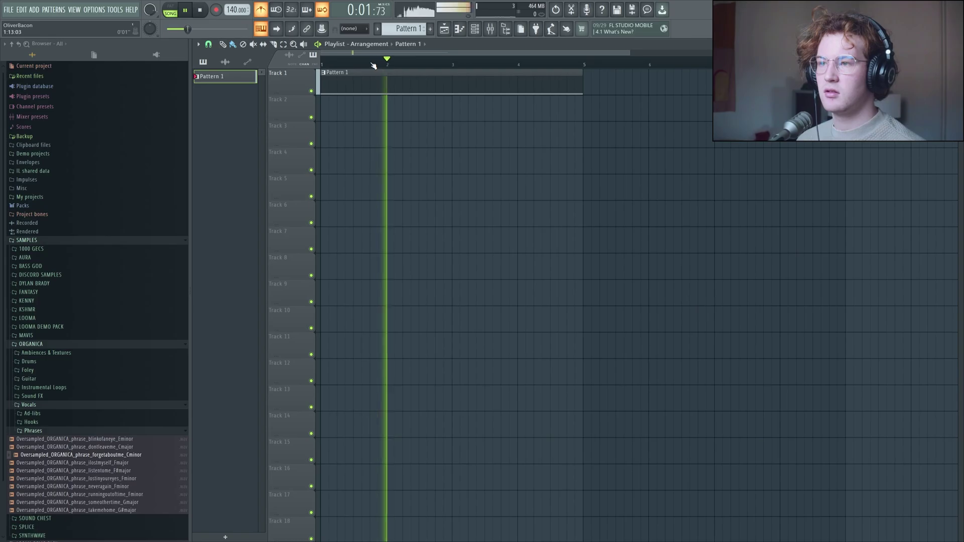
pyautogui.press('space')
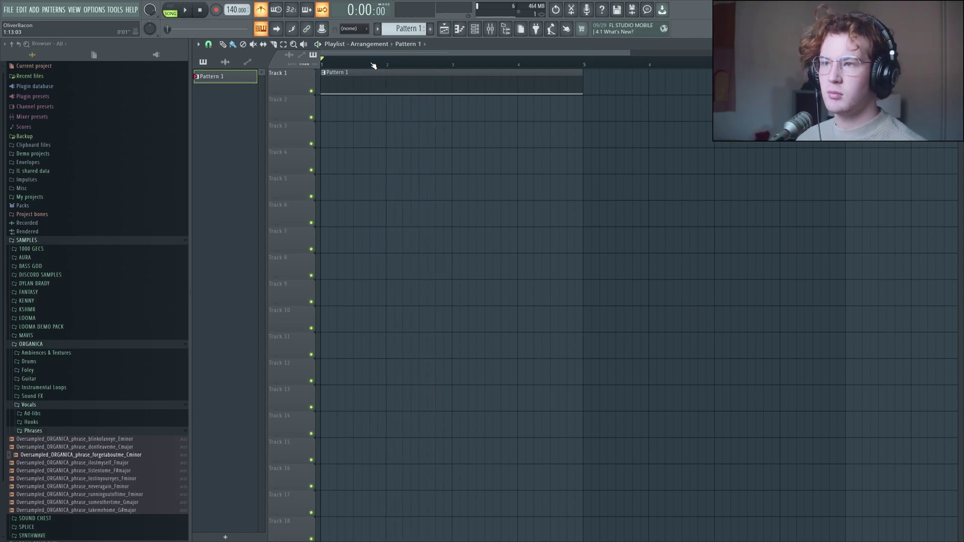
# Set LFO 1 to Envelope mode and reshape its triangle into a tall early peak followed by two smaller peaks
pyautogui.click(474, 29)
pyautogui.click(472, 133)
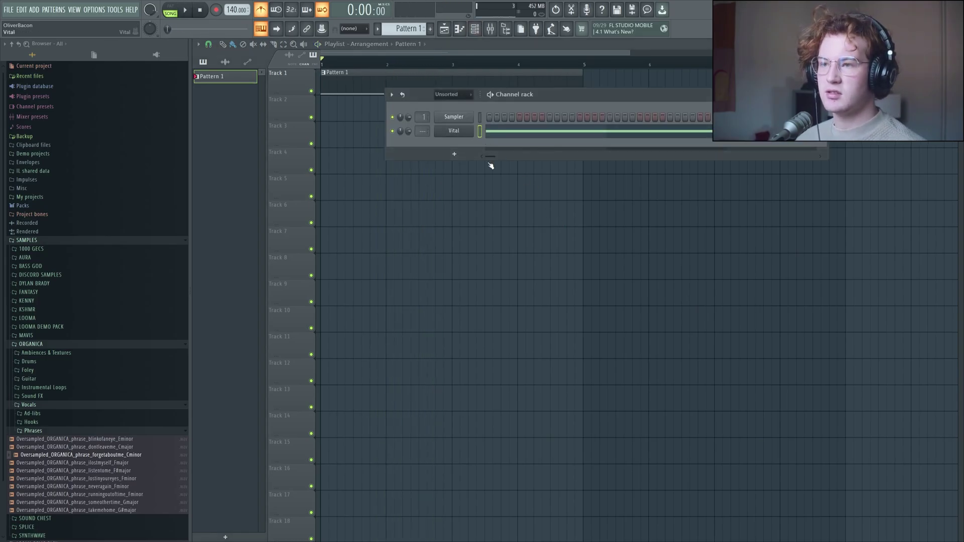
pyautogui.click(649, 324)
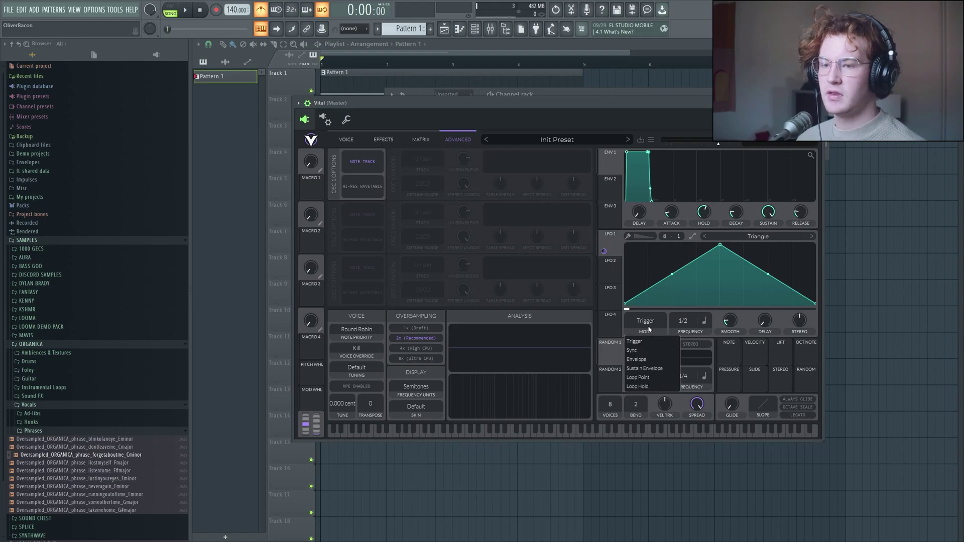
pyautogui.click(646, 360)
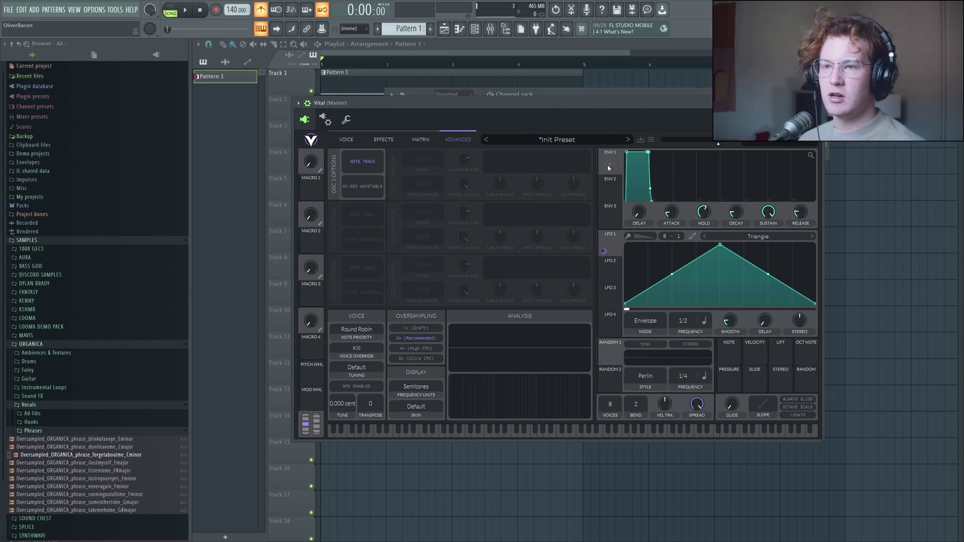
pyautogui.moveTo(720, 245); pyautogui.dragTo(637, 284)
pyautogui.doubleClick(701, 286)
pyautogui.doubleClick(713, 264)
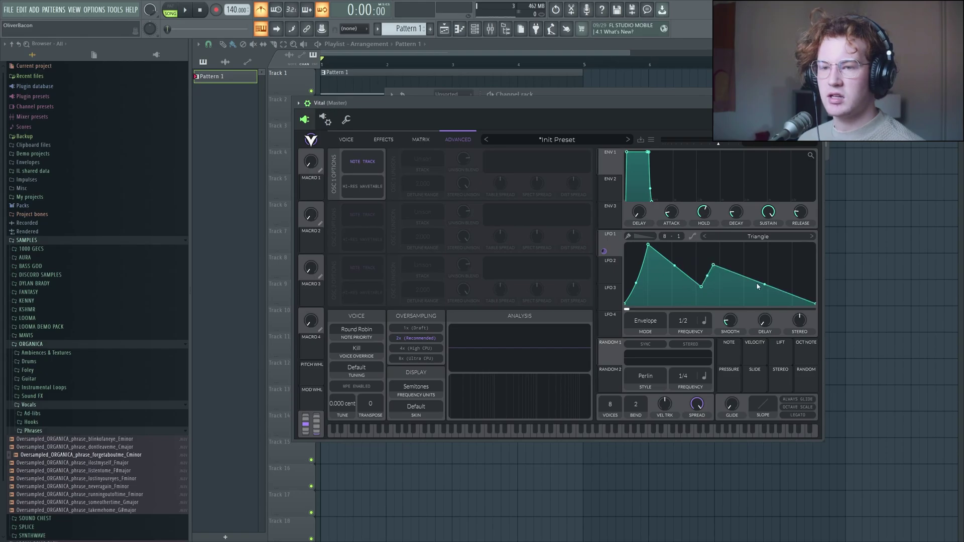
pyautogui.doubleClick(756, 295)
pyautogui.doubleClick(776, 268)
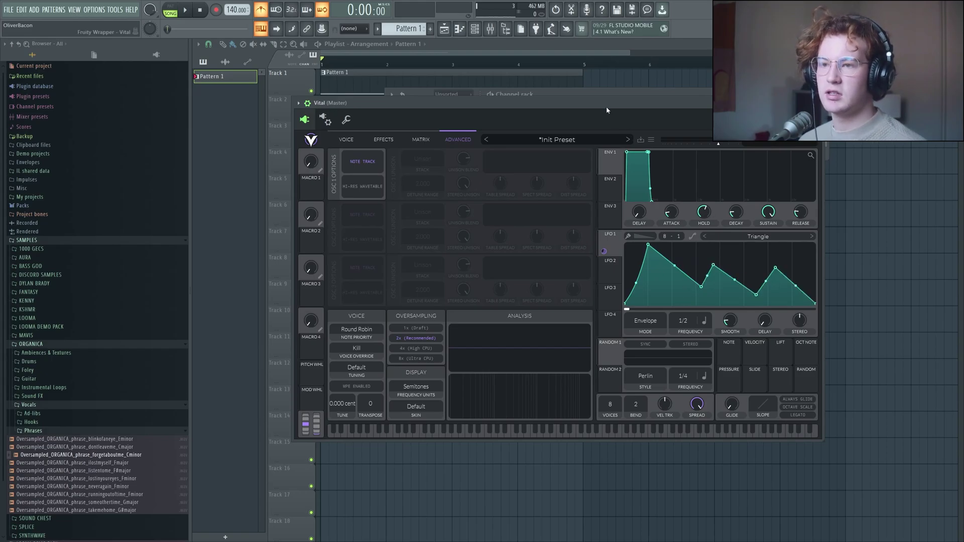
# Play the playlist to audition LFO 1 in Envelope mode, reopen and reposition Vital's window, and stop playback
pyautogui.press('space')
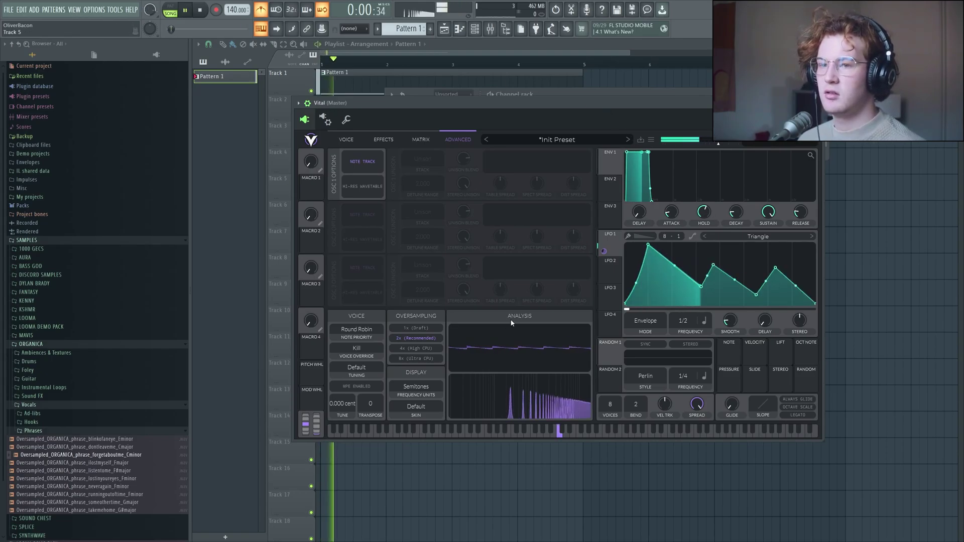
pyautogui.click(475, 30)
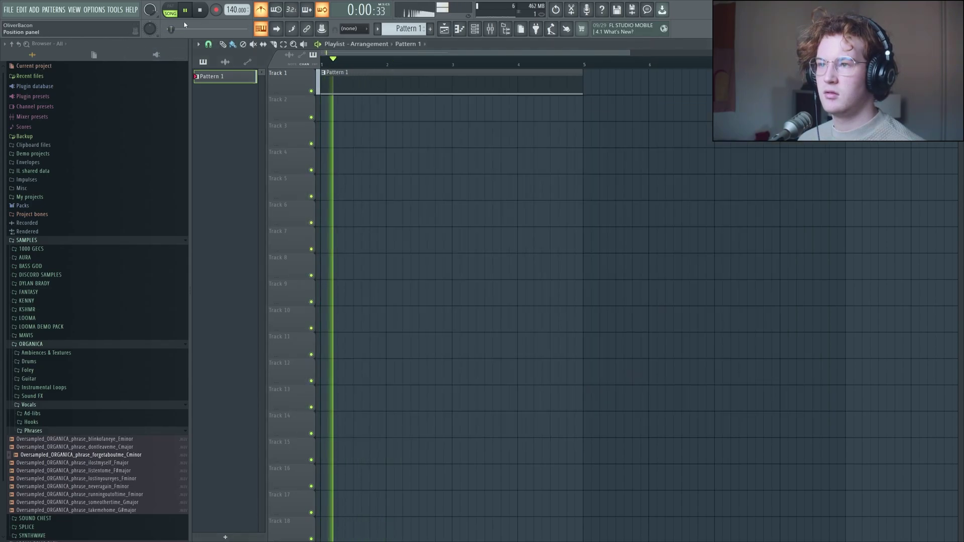
pyautogui.click(477, 34)
pyautogui.click(466, 135)
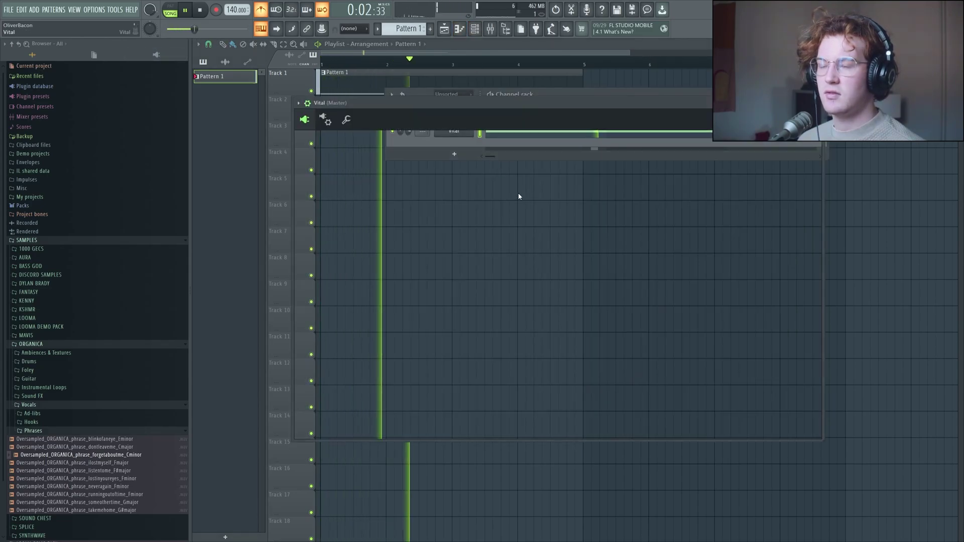
pyautogui.moveTo(557, 106); pyautogui.dragTo(532, 159)
pyautogui.press('space')
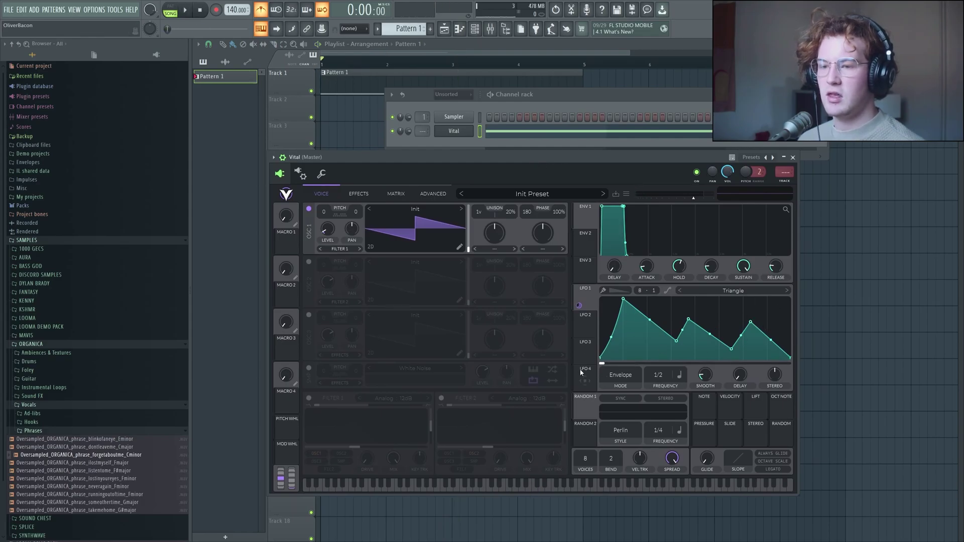
# Try Sustain Envelope mode on LFO 1 and set its mode to Loop Hold
pyautogui.click(628, 390)
pyautogui.click(638, 423)
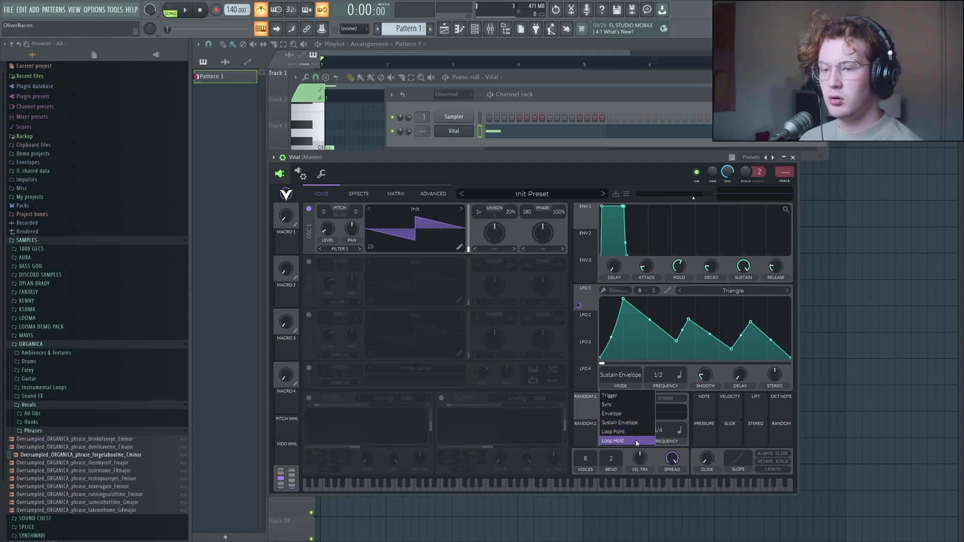
pyautogui.click(636, 441)
pyautogui.click(623, 377)
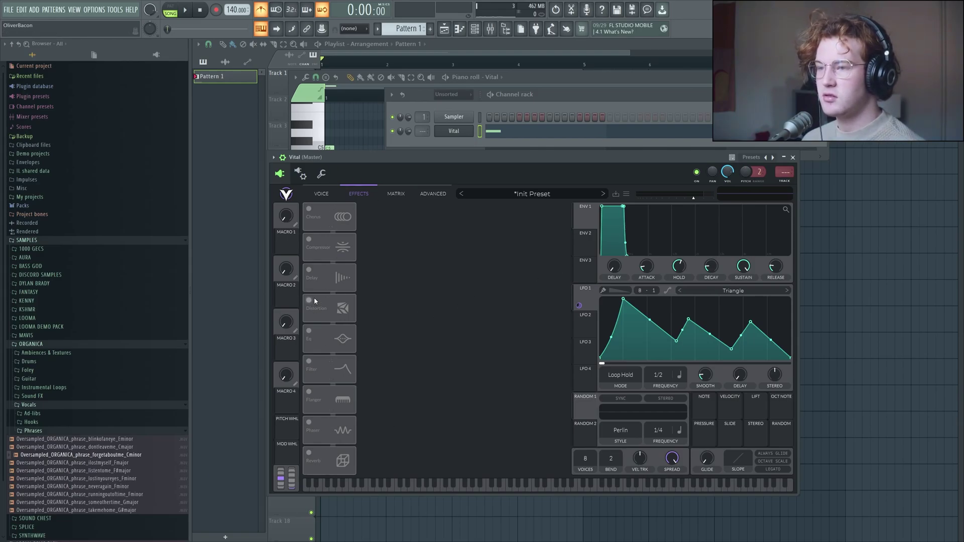
# Enable Vital's Delay and Reverb effects
pyautogui.click(309, 270)
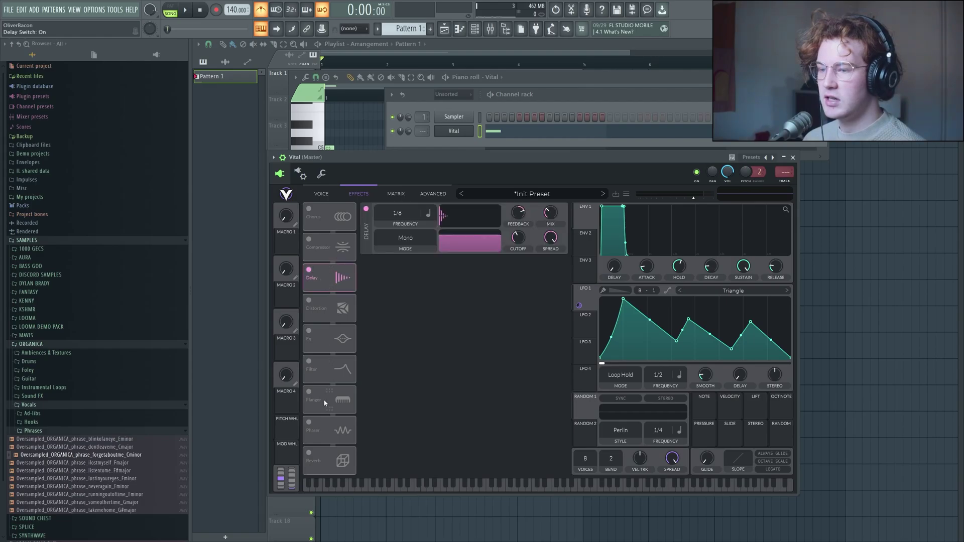
pyautogui.click(309, 453)
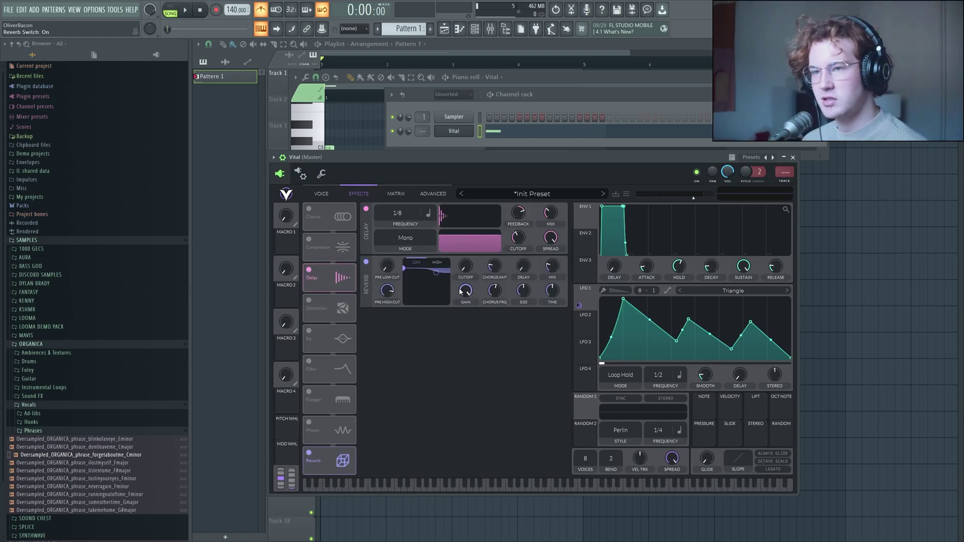
# Shape Envelope 1 into a pluck with lower sustain, about 0.45 s release and no hold, and audition notes
pyautogui.click(333, 192)
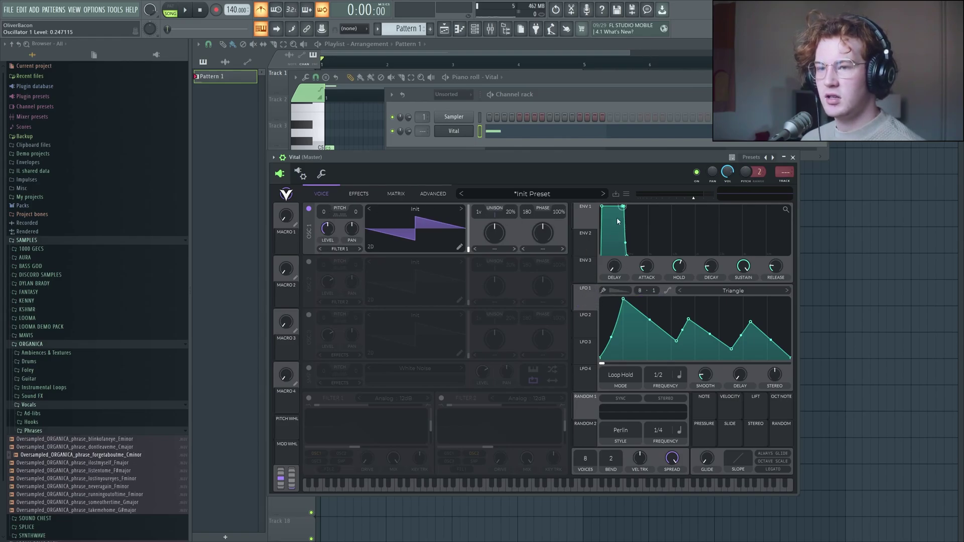
pyautogui.moveTo(625, 243); pyautogui.dragTo(625, 227)
pyautogui.moveTo(776, 264); pyautogui.dragTo(776, 248)
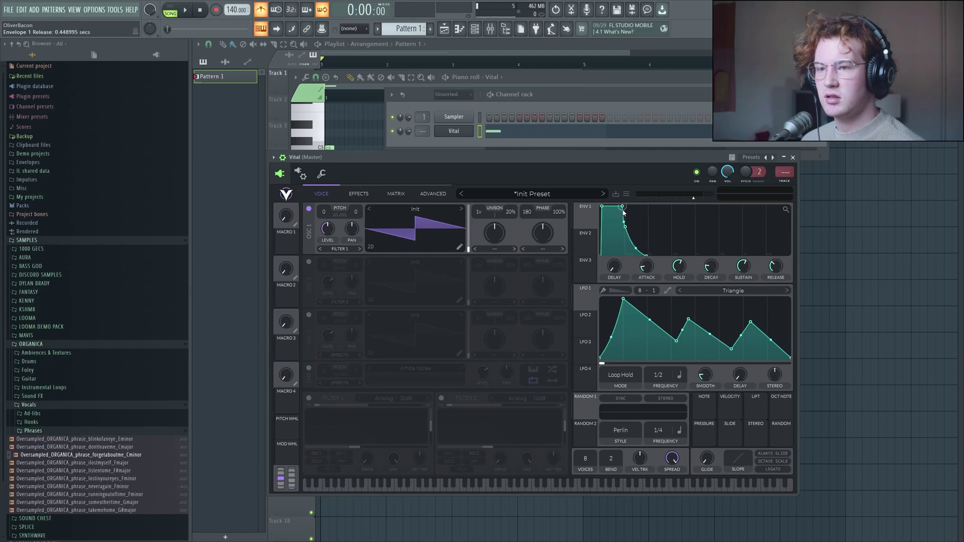
pyautogui.moveTo(622, 206); pyautogui.dragTo(584, 236)
pyautogui.press('c')
pyautogui.press('c')
pyautogui.press('c')
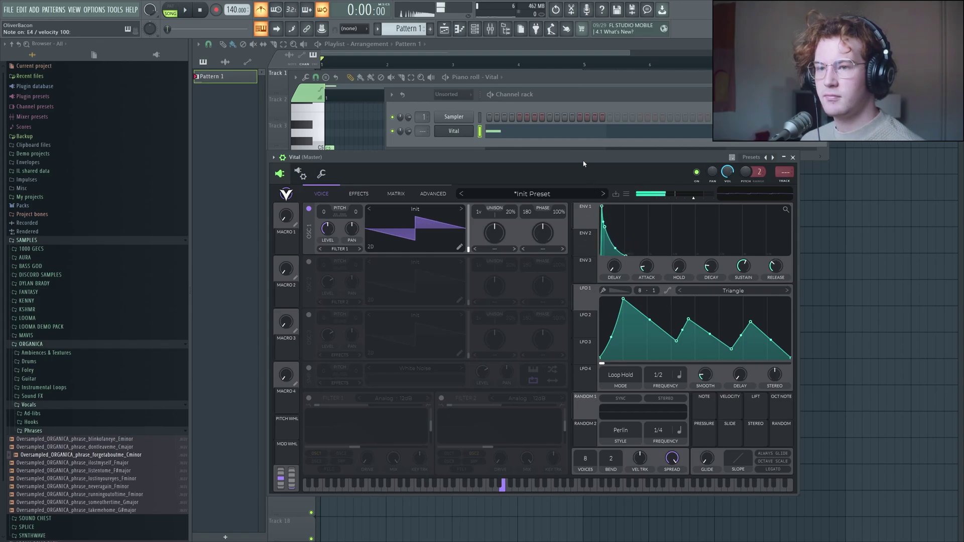
# Set the Delay feedback to 79% and audition a note
pyautogui.click(366, 197)
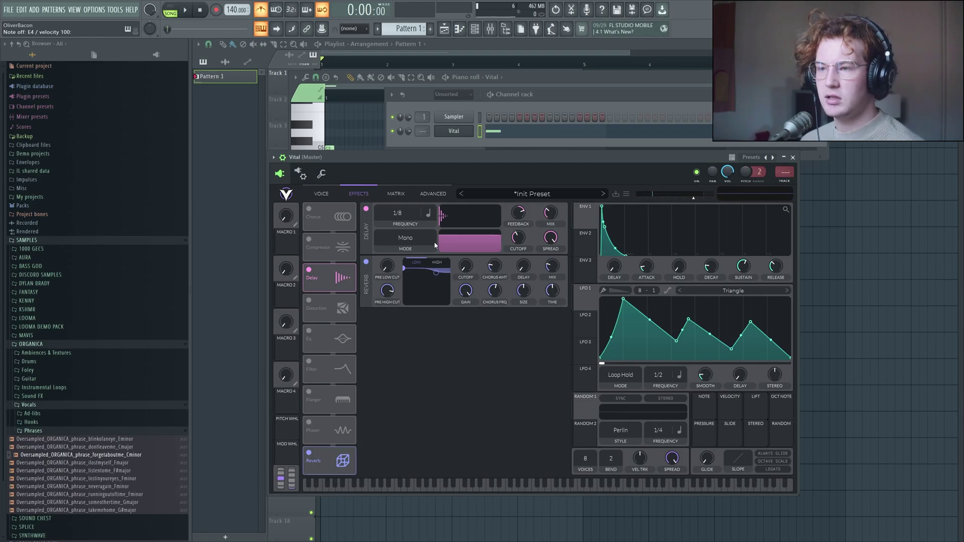
pyautogui.moveTo(518, 214); pyautogui.dragTo(526, 193)
pyautogui.scroll(-3, 519, 208)
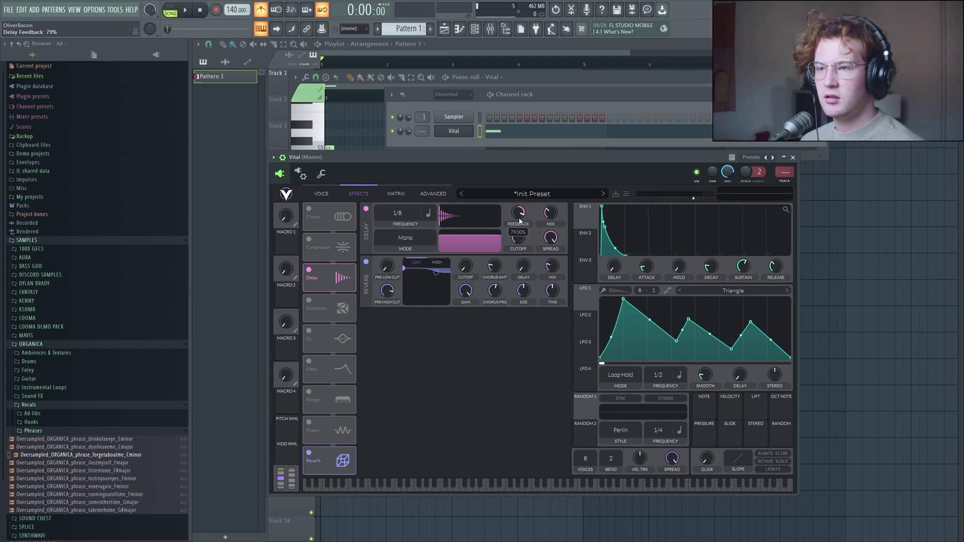
pyautogui.press('c')
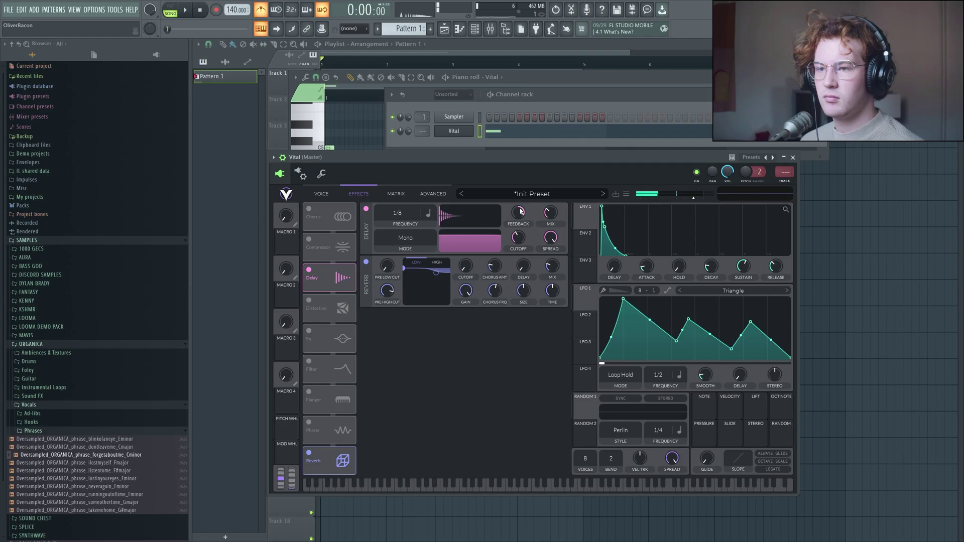
# Lower the Delay filter cutoff to about 8.64, reduce its filter spread, and audition repeated notes
pyautogui.moveTo(517, 248); pyautogui.dragTo(518, 262)
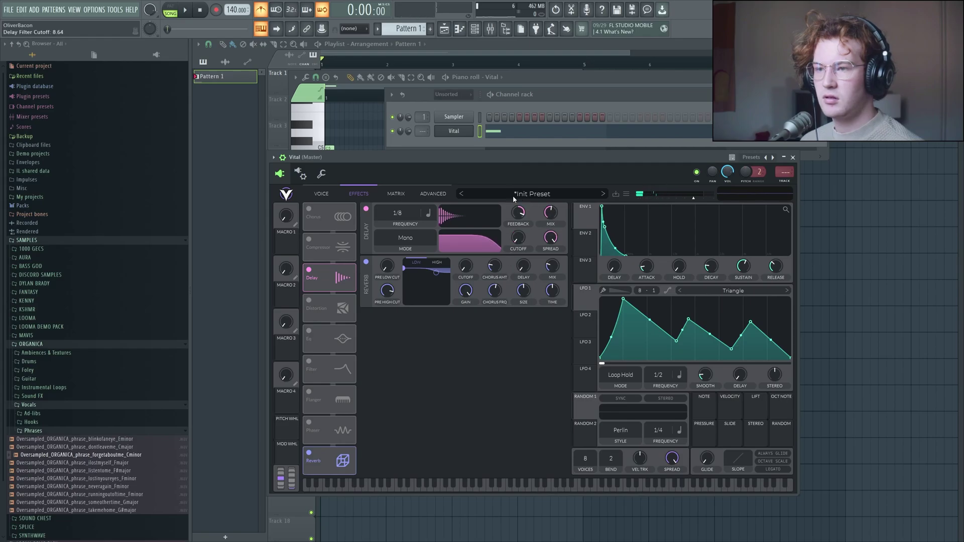
pyautogui.press('c')
pyautogui.moveTo(481, 236); pyautogui.dragTo(480, 249)
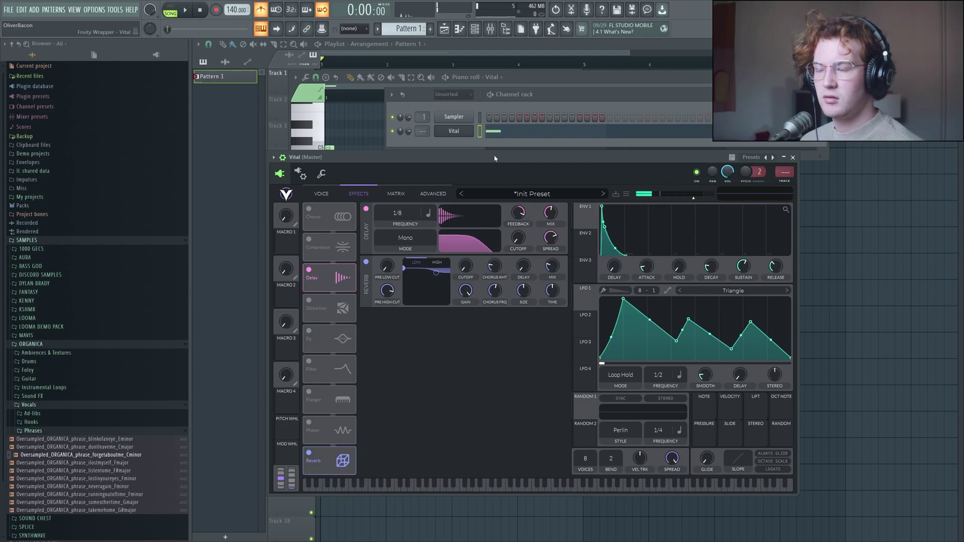
pyautogui.press('c')
pyautogui.press('c')
pyautogui.press('c')
pyautogui.press('c')
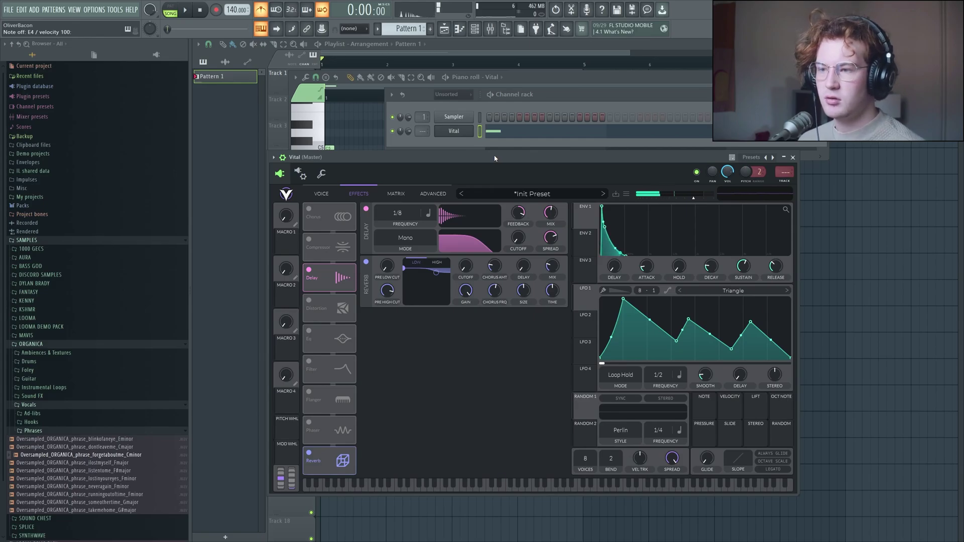
# Raise Vital's output volume to about 3.08 dB and audition several notes
pyautogui.moveTo(695, 200); pyautogui.dragTo(711, 199)
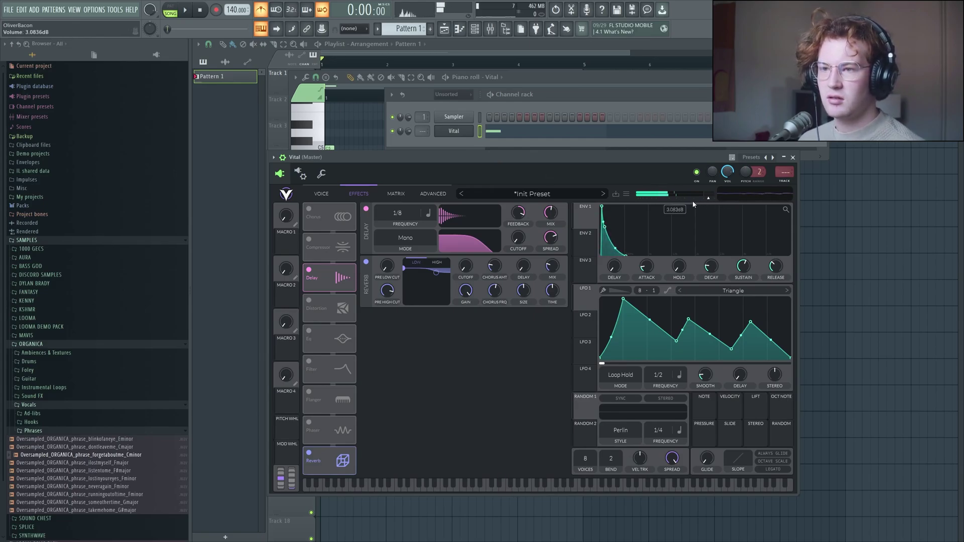
pyautogui.press('c')
pyautogui.press('c')
pyautogui.press('c')
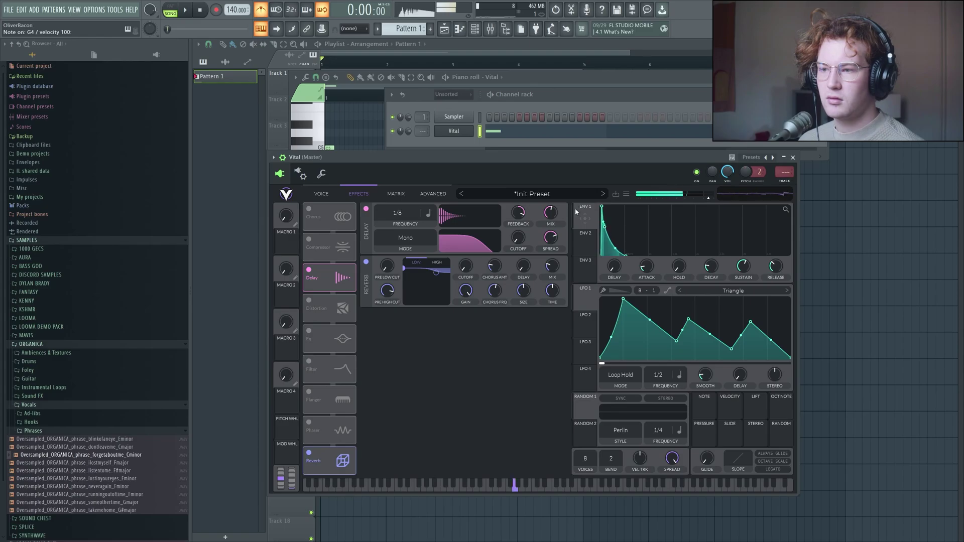
# Raise the Reverb mix to 56.5%, increase its size and time, and audition notes
pyautogui.moveTo(552, 274); pyautogui.dragTo(555, 255)
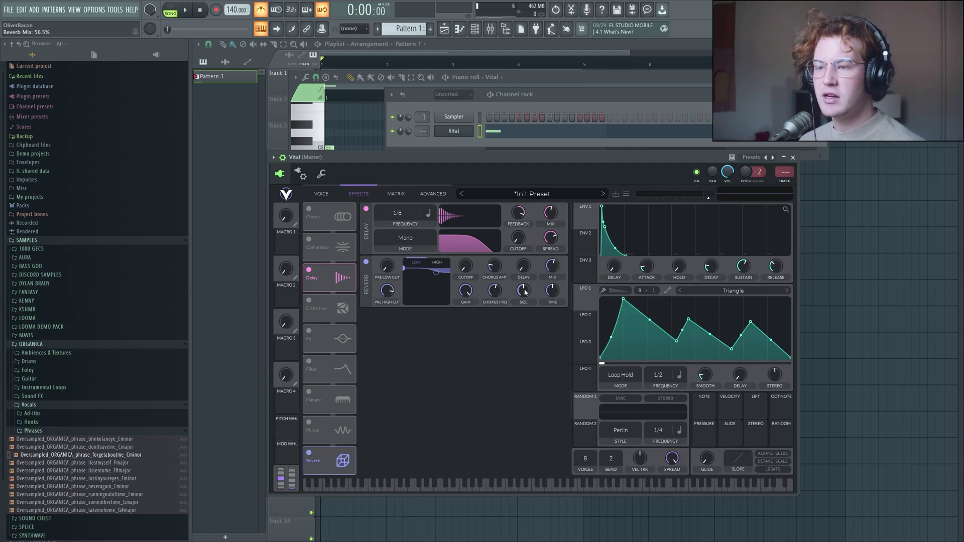
pyautogui.moveTo(525, 293); pyautogui.dragTo(528, 279)
pyautogui.press('super')
pyautogui.press('super')
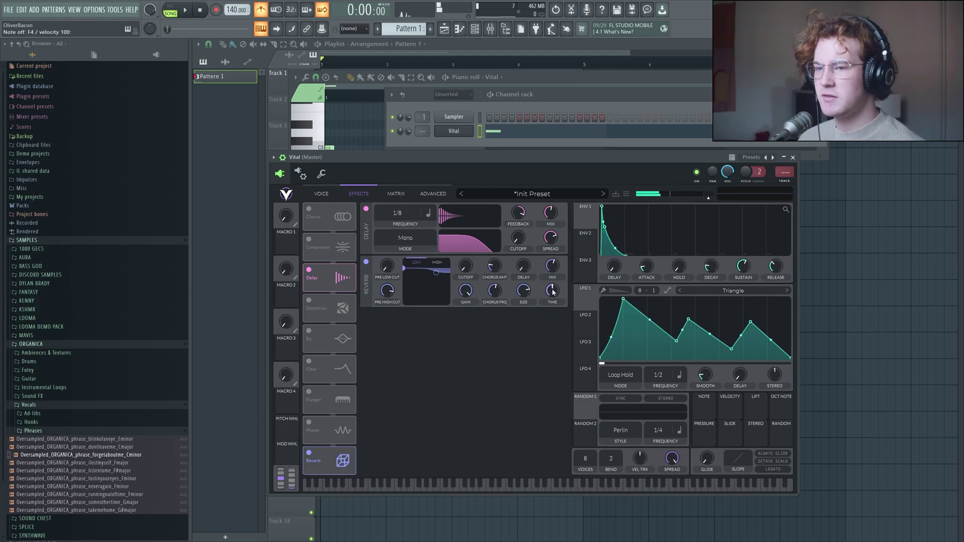
pyautogui.moveTo(551, 290); pyautogui.dragTo(552, 266)
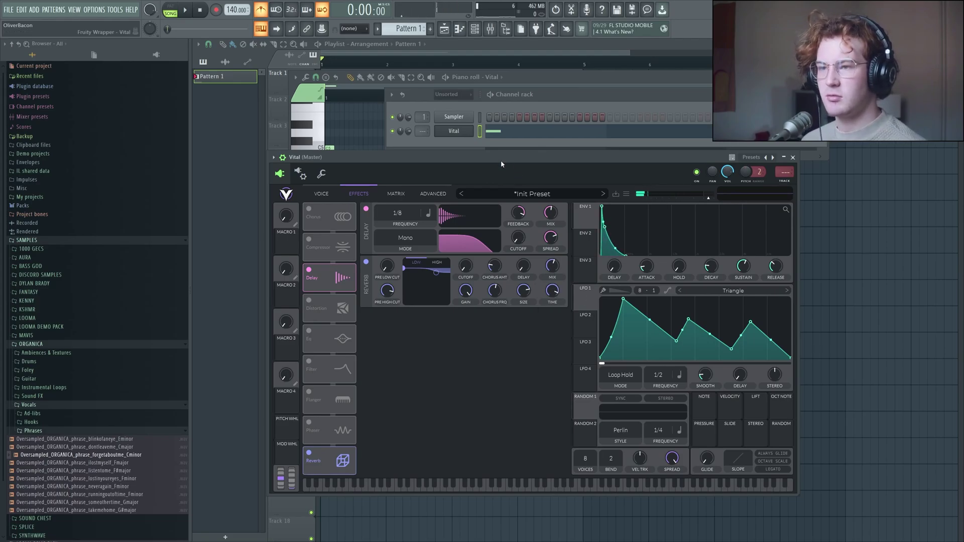
pyautogui.press('v')
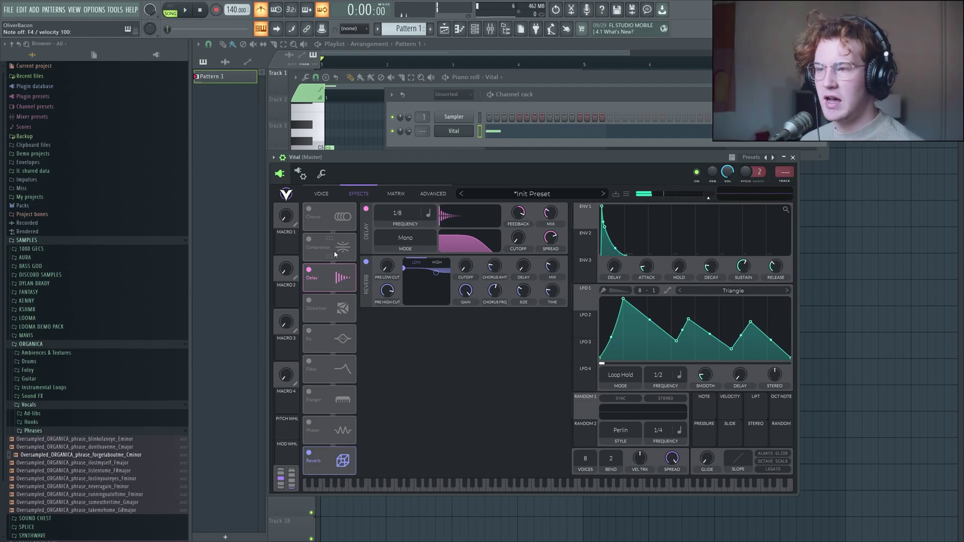
# Switch the Compressor on and off, and move Delay down the effects order to just above Reverb
pyautogui.click(309, 239)
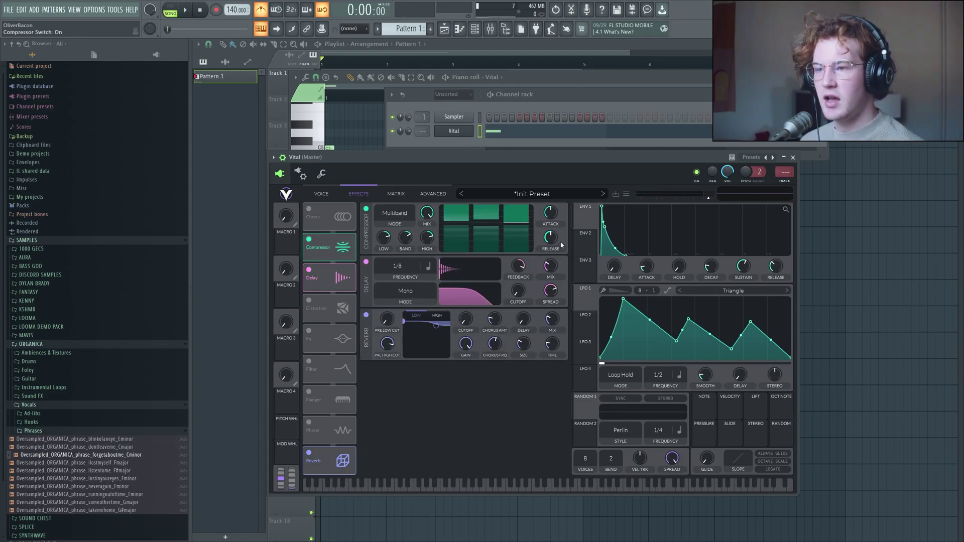
pyautogui.click(308, 239)
pyautogui.moveTo(324, 275); pyautogui.dragTo(334, 430)
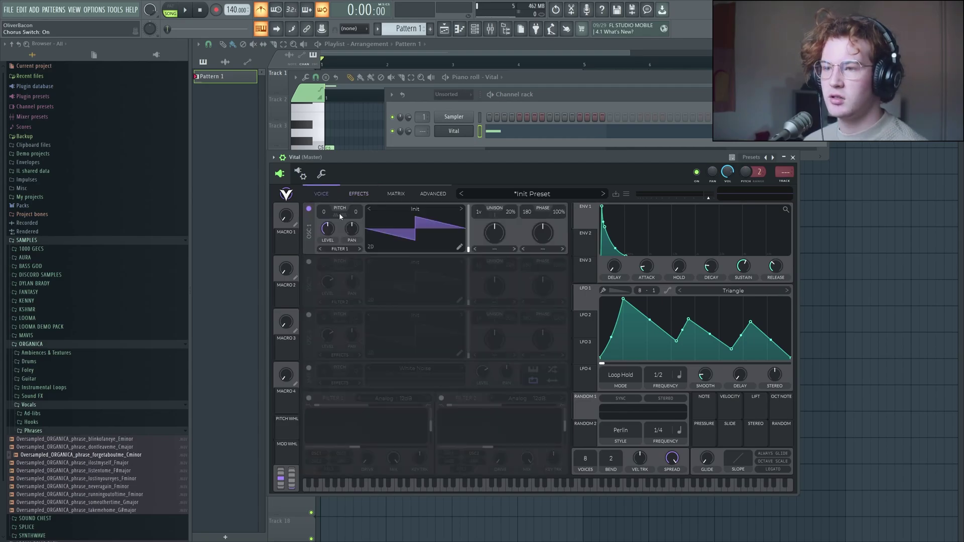
# Switch off Vital's Chorus effect, enable the Compressor, and set the compressor mode to Single Band
pyautogui.click(359, 193)
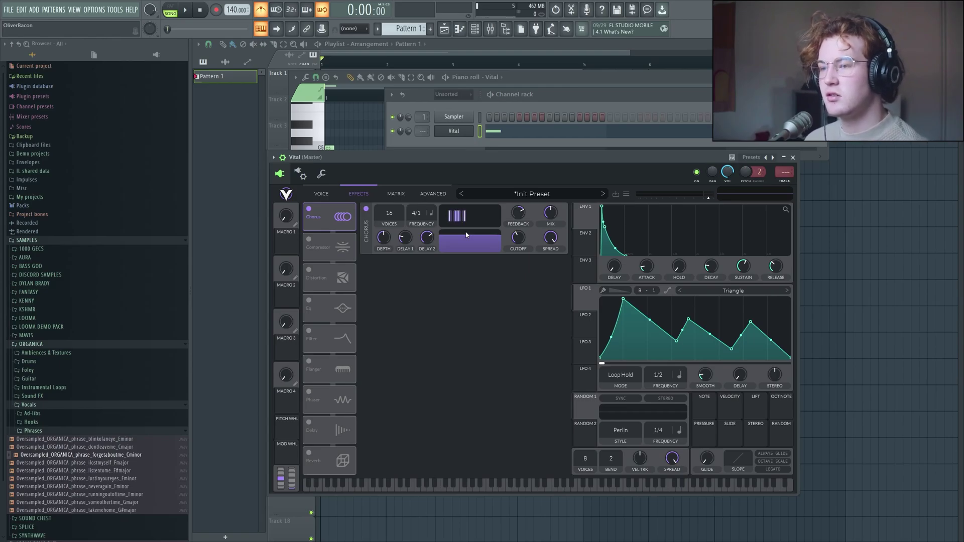
pyautogui.click(309, 208)
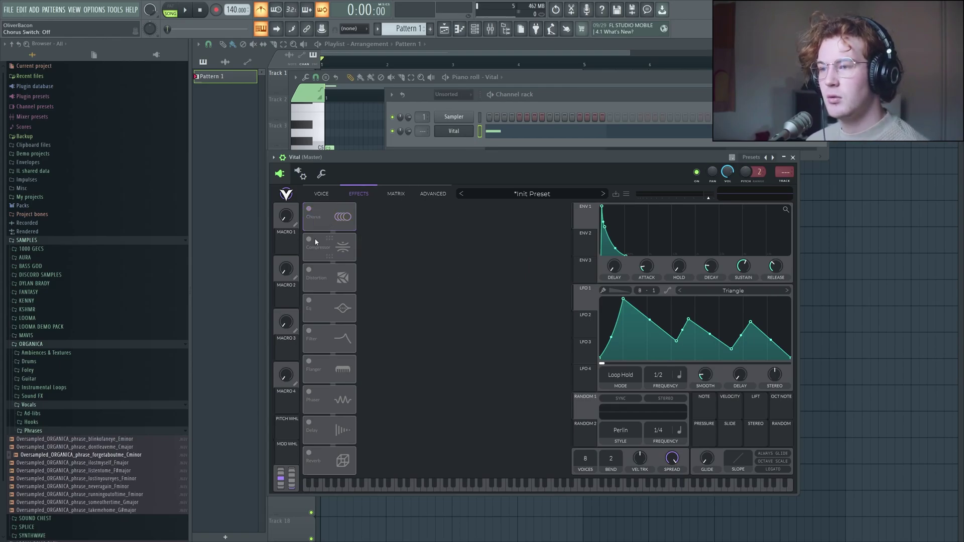
pyautogui.click(308, 239)
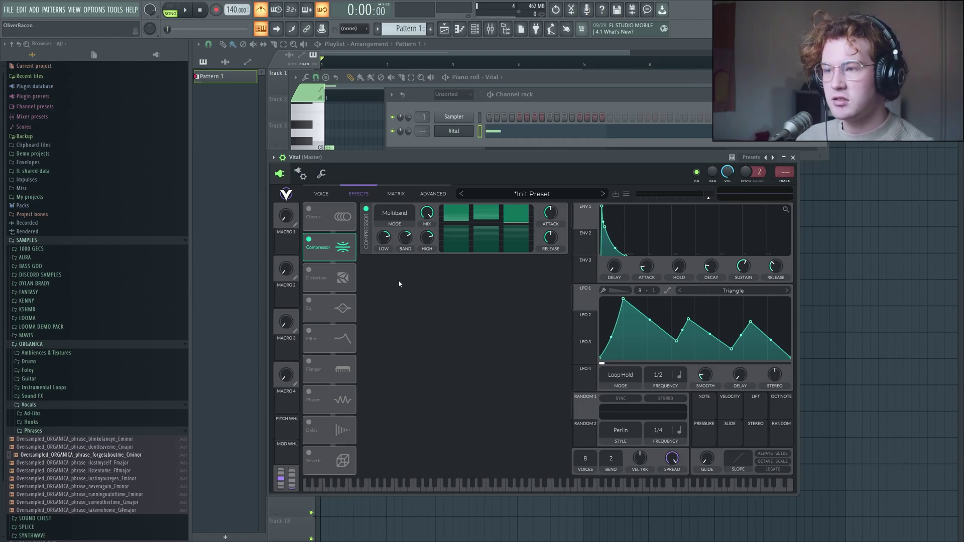
pyautogui.click(387, 227)
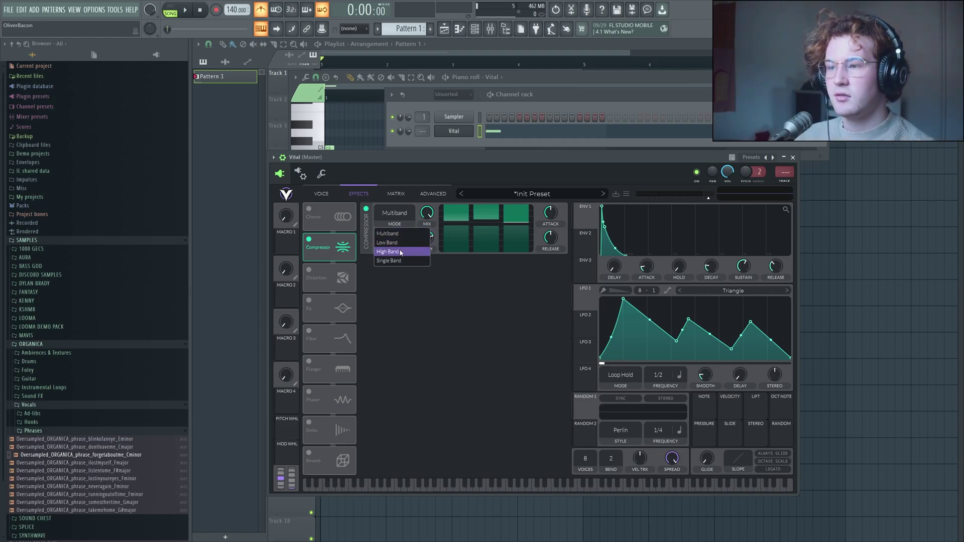
pyautogui.click(396, 261)
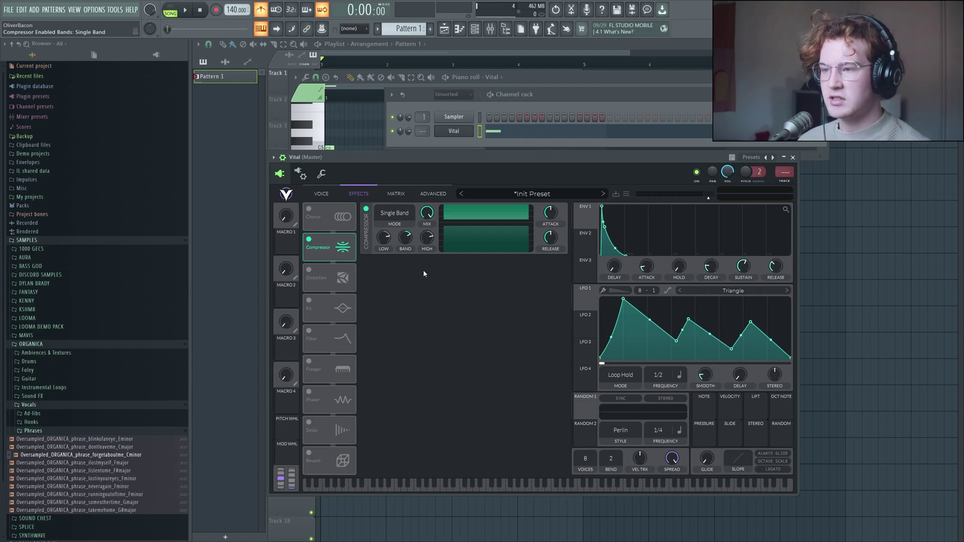
# Enable the EQ effect with the Compressor switched off, and lower the EQ's high band to about -5.5 dB as a low-pass at about 88 semitones
pyautogui.click(308, 300)
pyautogui.click(366, 209)
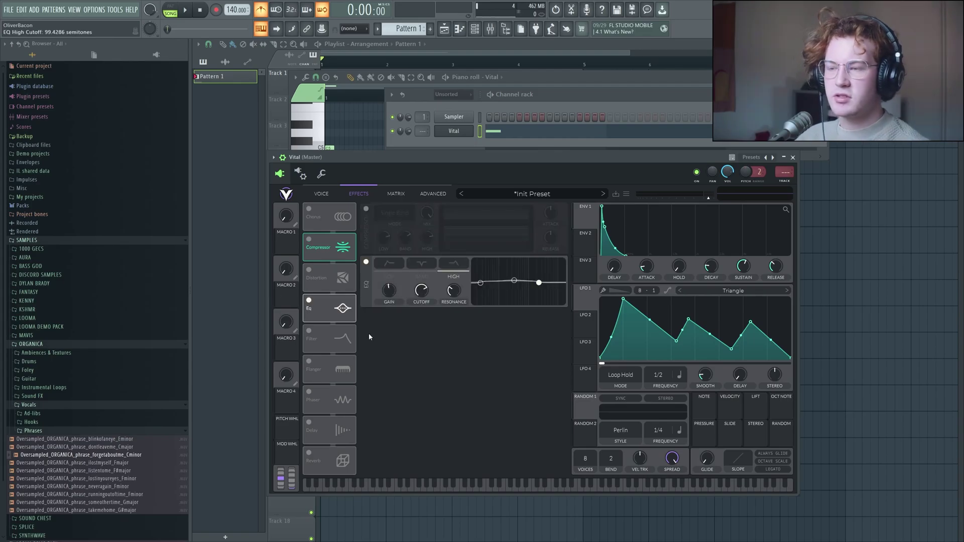
pyautogui.moveTo(542, 286)
pyautogui.mouseDown()
pyautogui.moveTo(502, 285)
pyautogui.moveTo(539, 290)
pyautogui.moveTo(532, 291)
pyautogui.mouseUp()
pyautogui.click(543, 284)
pyautogui.click(466, 263)
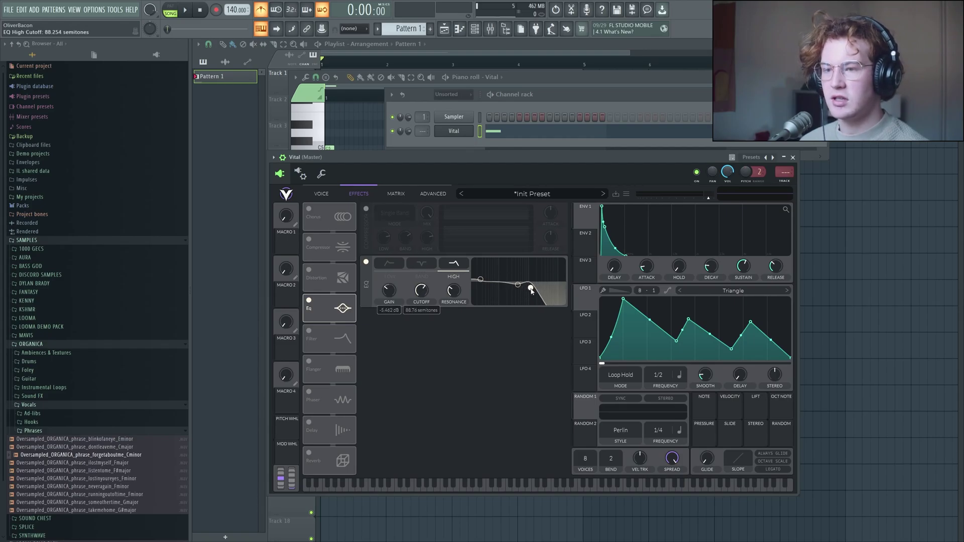
# Return the EQ's high band to shelf mode, raise its gain to about 7.2 dB, and adjust its resonance to about 7.9
pyautogui.moveTo(530, 290)
pyautogui.mouseDown()
pyautogui.moveTo(547, 290)
pyautogui.moveTo(533, 274)
pyautogui.mouseUp()
pyautogui.click(453, 263)
pyautogui.scroll(5, 533, 273)
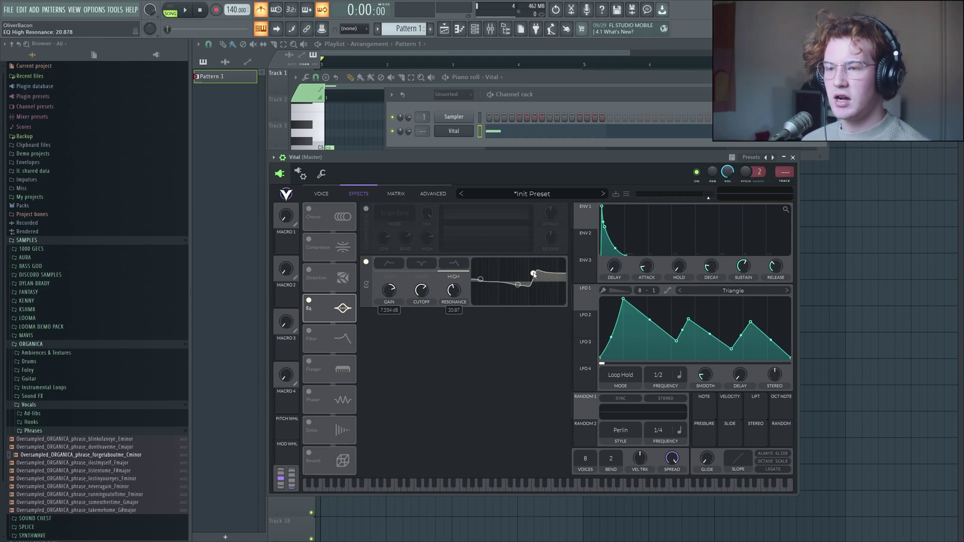
pyautogui.scroll(-4, 533, 274)
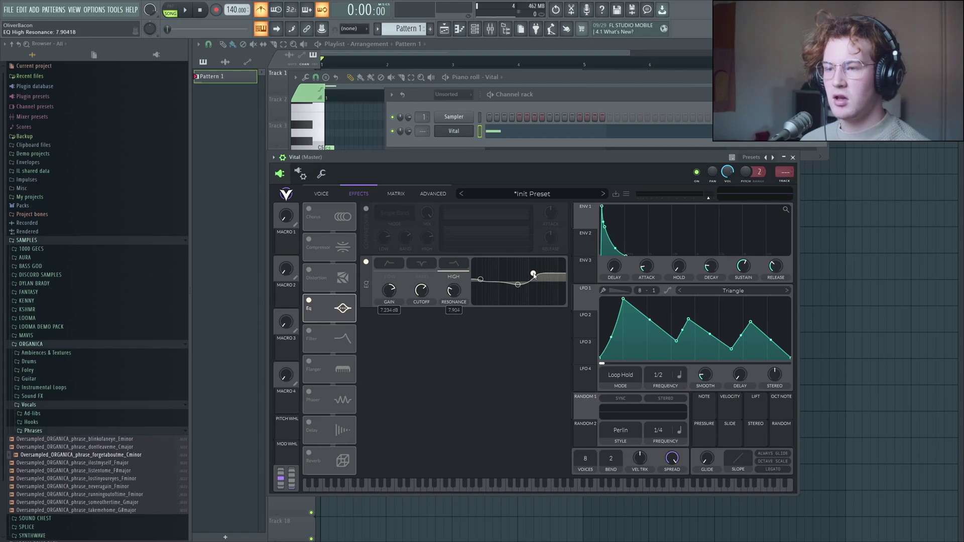
# Switch the EQ's low band to High Pass and sweep its cutoff up to about 71 semitones and back down
pyautogui.click(393, 264)
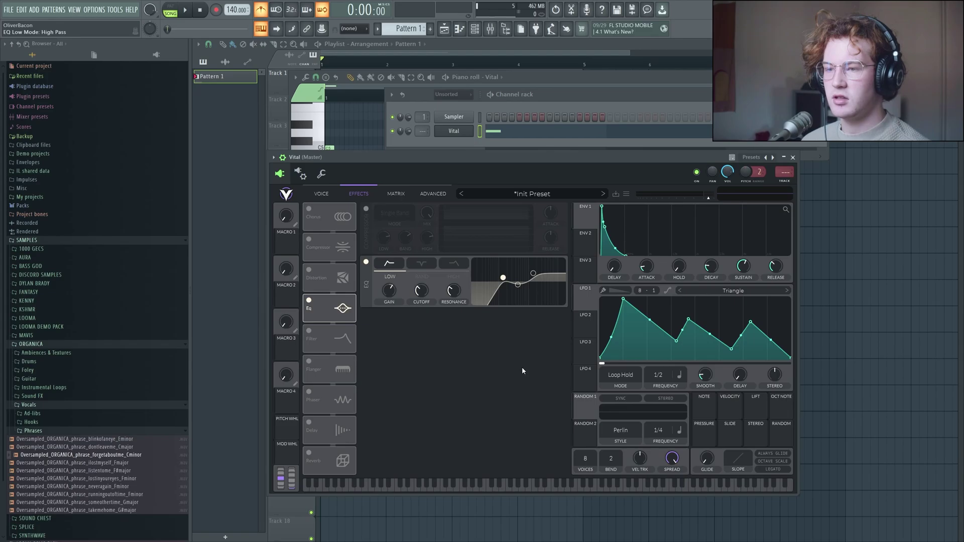
pyautogui.moveTo(503, 278); pyautogui.dragTo(519, 293)
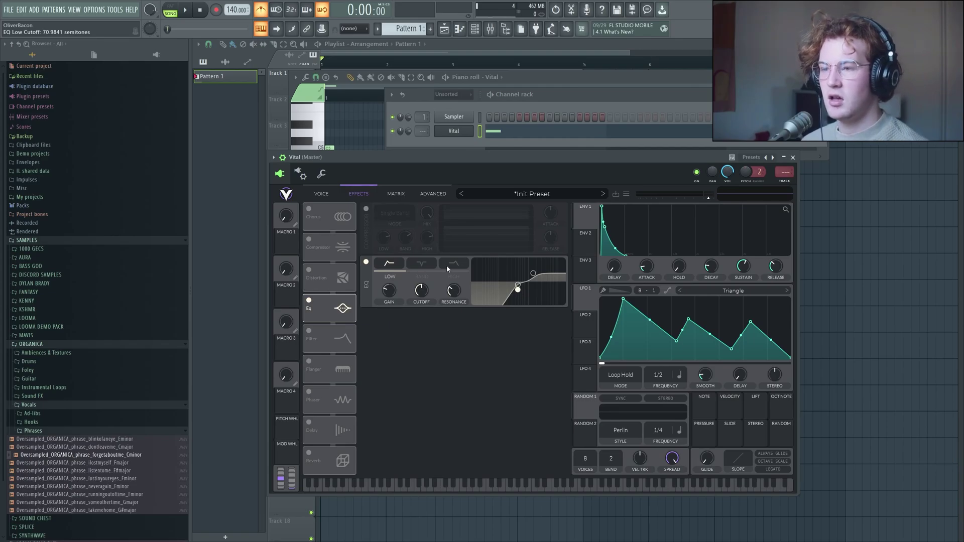
pyautogui.moveTo(518, 285); pyautogui.dragTo(469, 290)
# Set the EQ's middle band to notch, reposition the bands, and adjust the low band's resonance to about 31.6%
pyautogui.click(418, 264)
pyautogui.moveTo(532, 274)
pyautogui.mouseDown()
pyautogui.moveTo(551, 272)
pyautogui.moveTo(513, 271)
pyautogui.moveTo(521, 277)
pyautogui.mouseUp()
pyautogui.scroll(-2, 513, 271)
pyautogui.moveTo(459, 296)
pyautogui.mouseDown()
pyautogui.moveTo(462, 311)
pyautogui.moveTo(487, 287)
pyautogui.moveTo(465, 279)
pyautogui.moveTo(463, 301)
pyautogui.moveTo(463, 285)
pyautogui.mouseUp()
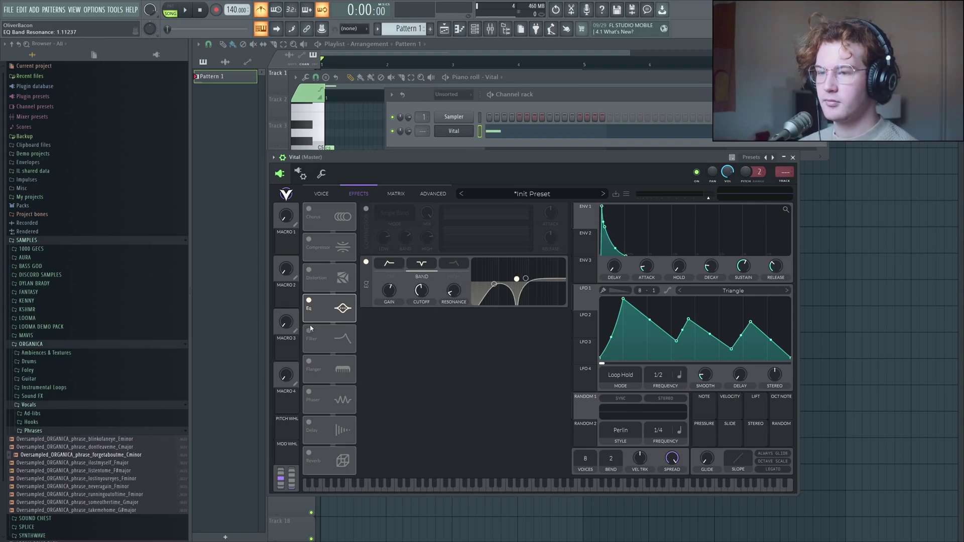
# Enable Vital's Filter effect and browse its available filter models
pyautogui.click(310, 329)
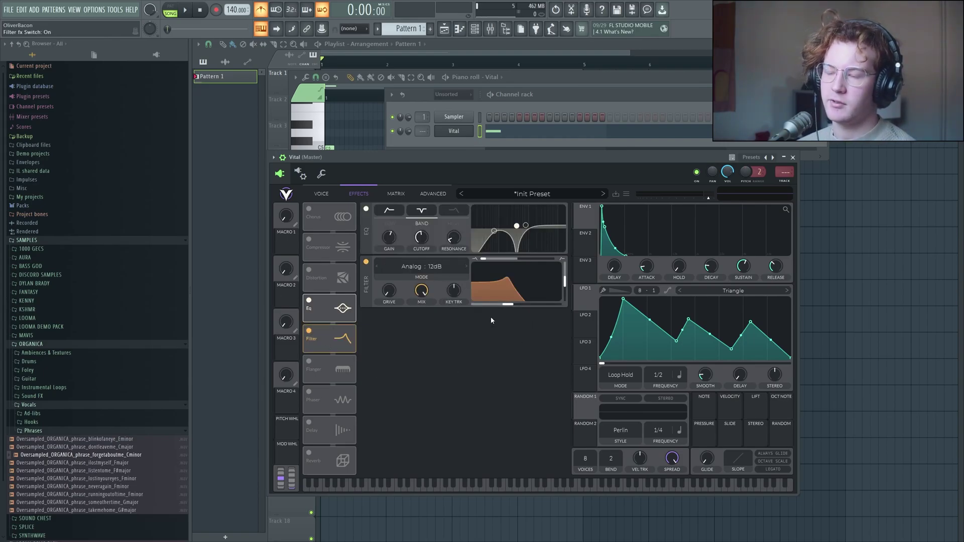
pyautogui.click(456, 272)
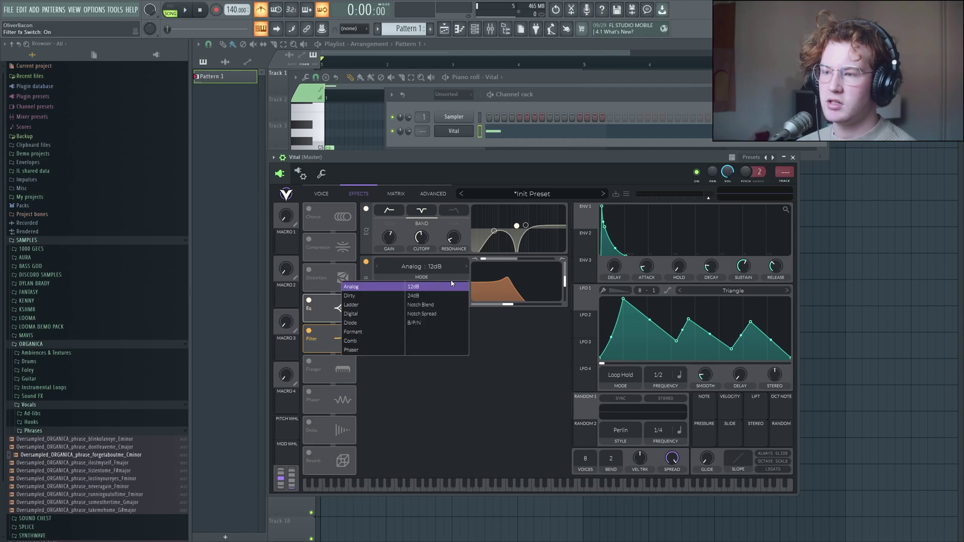
pyautogui.click(434, 392)
pyautogui.click(427, 277)
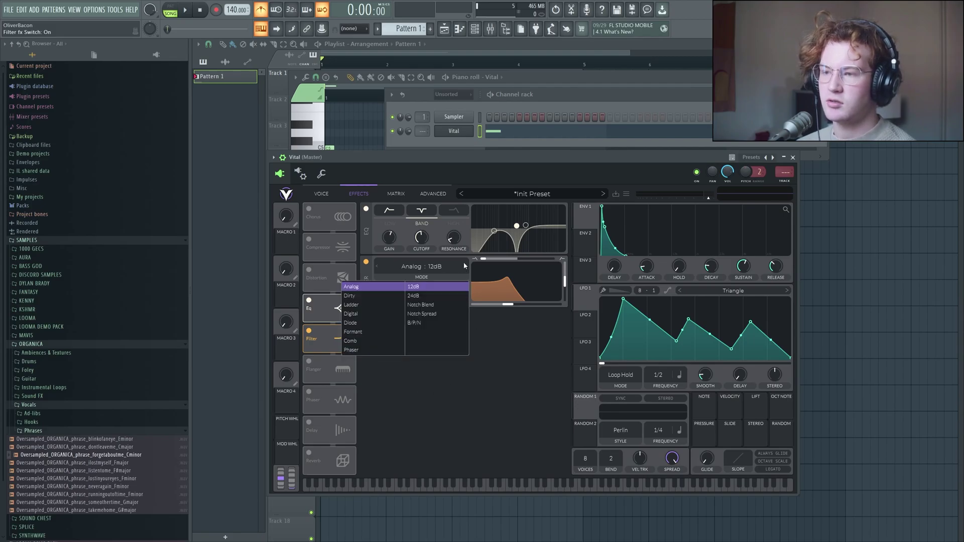
pyautogui.click(351, 305)
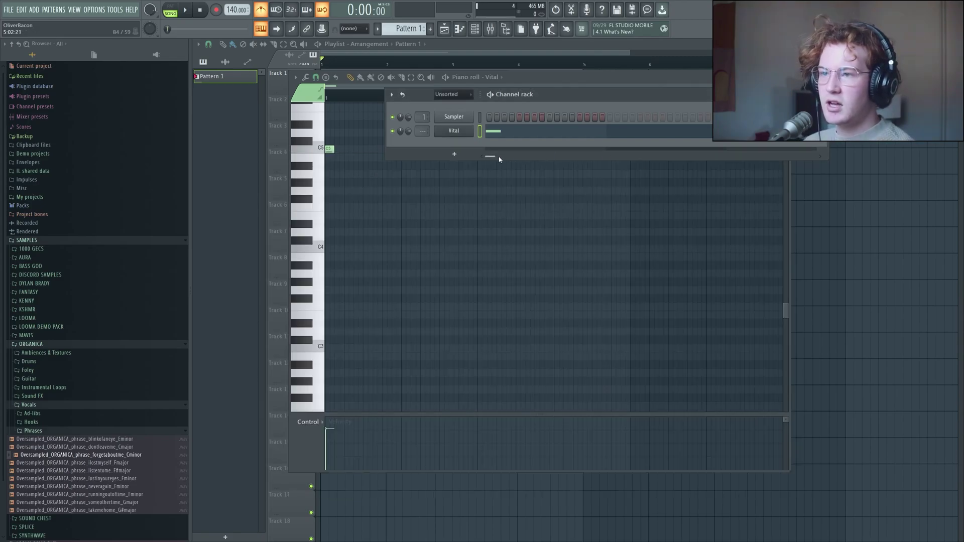
# Replace the Vital instrument with a new Serum_x64 channel in the channel rack
pyautogui.click(462, 132)
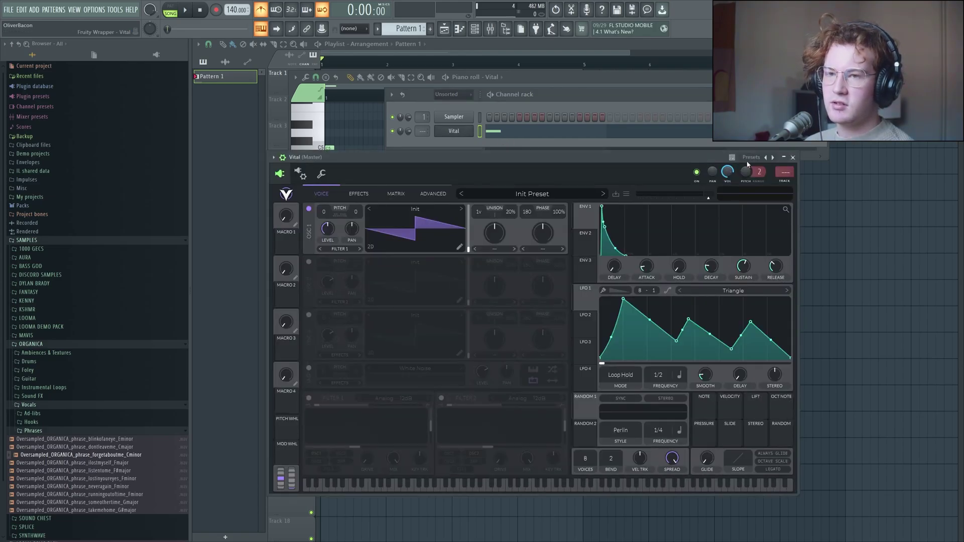
pyautogui.click(461, 132)
pyautogui.rightClick(453, 133)
pyautogui.click(454, 154)
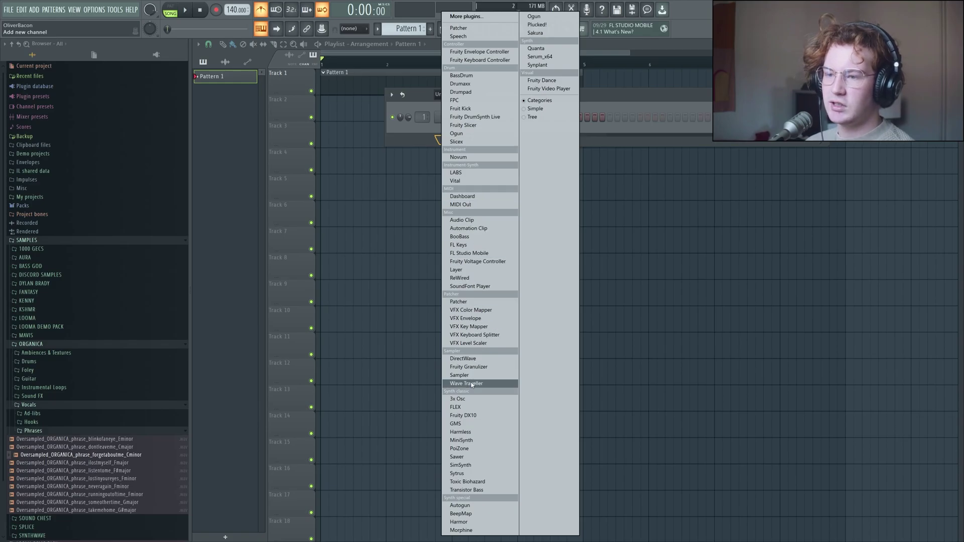
pyautogui.click(540, 57)
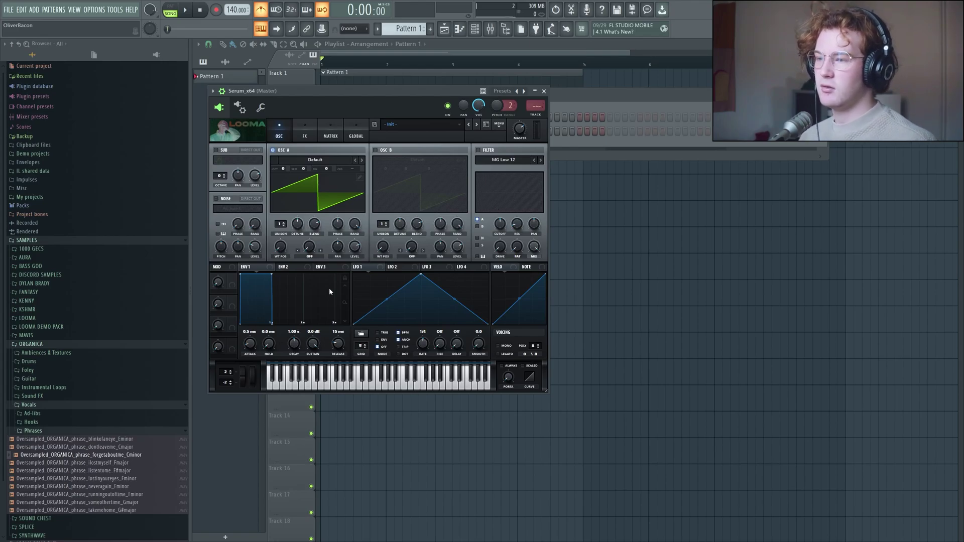
# Shape Serum's Envelope 1 with a decay of about 878 ms, sustain of -15.7 dB, and release of 2.0 ms
pyautogui.moveTo(271, 275); pyautogui.dragTo(267, 304)
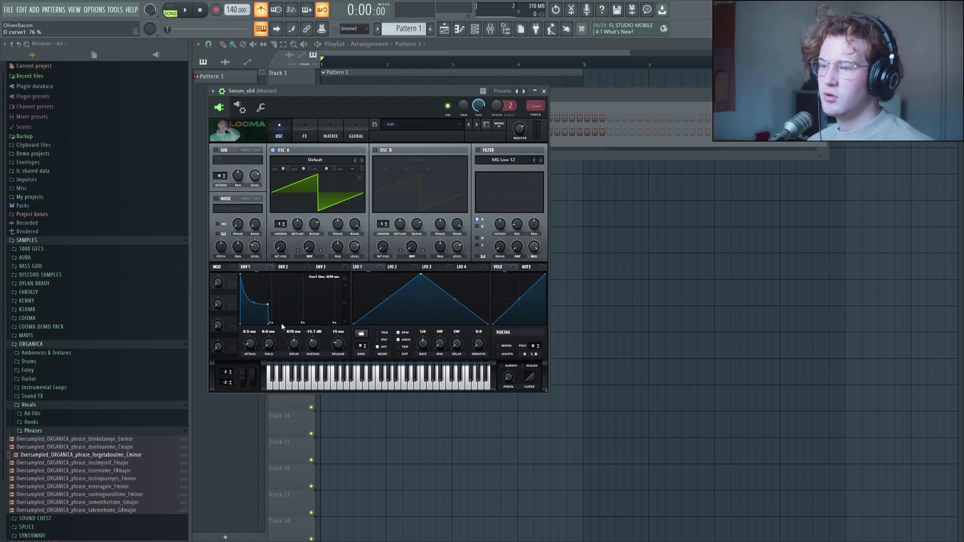
pyautogui.moveTo(338, 344); pyautogui.dragTo(338, 351)
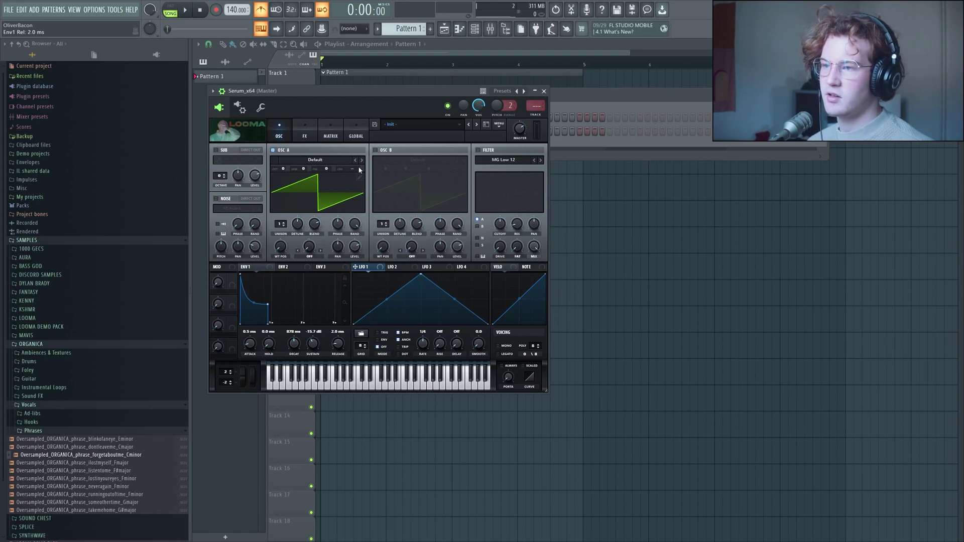
# Load the analog Basic Shapes wavetable into oscillator A and adjust its wavetable position to 7
pyautogui.click(336, 160)
pyautogui.moveTo(311, 170)
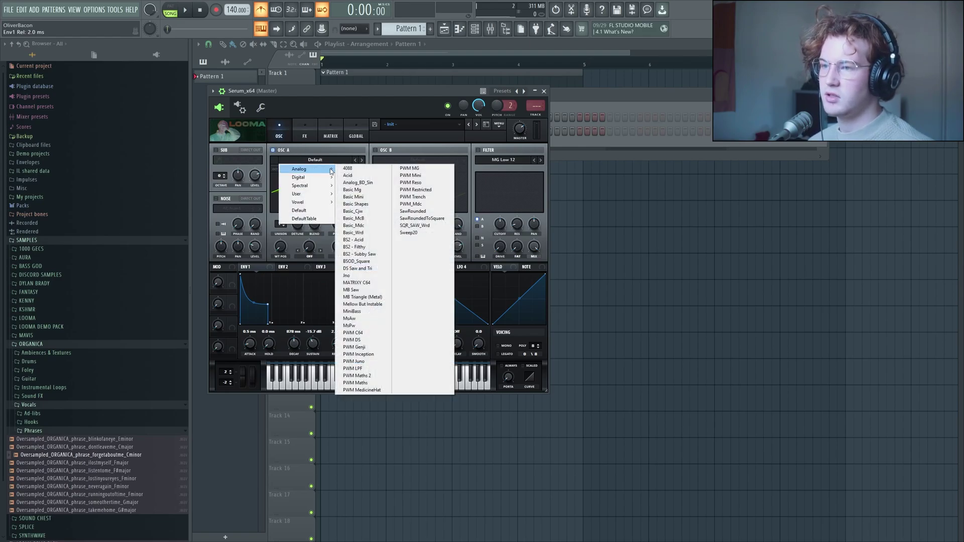
pyautogui.click(362, 204)
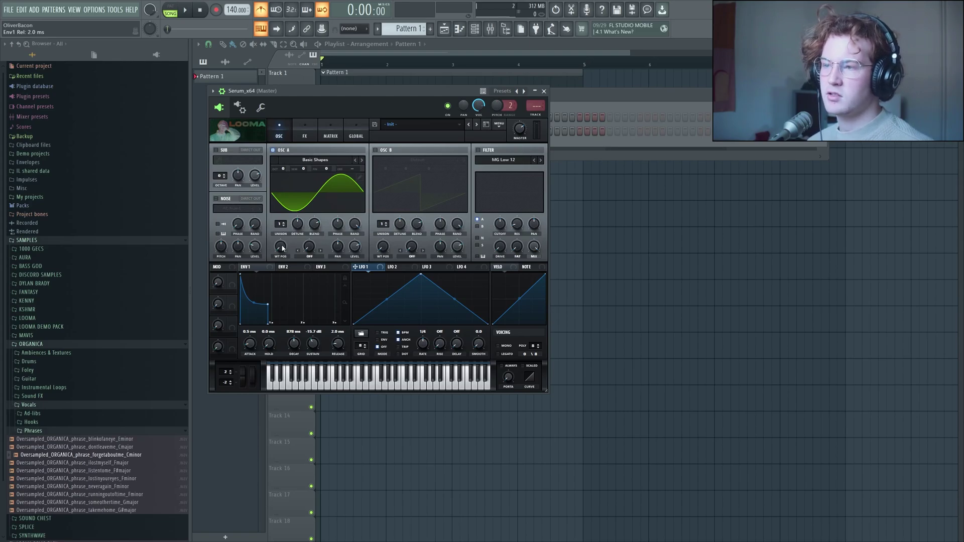
pyautogui.moveTo(282, 247); pyautogui.dragTo(310, 197)
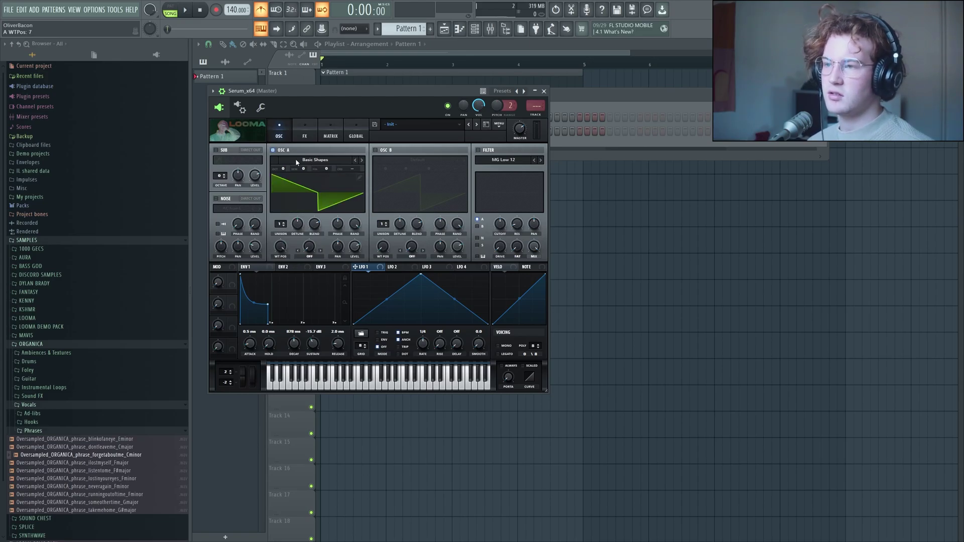
# Enable Serum's Chorus effect, the MG Low 12 filter, and the sub oscillator
pyautogui.click(304, 138)
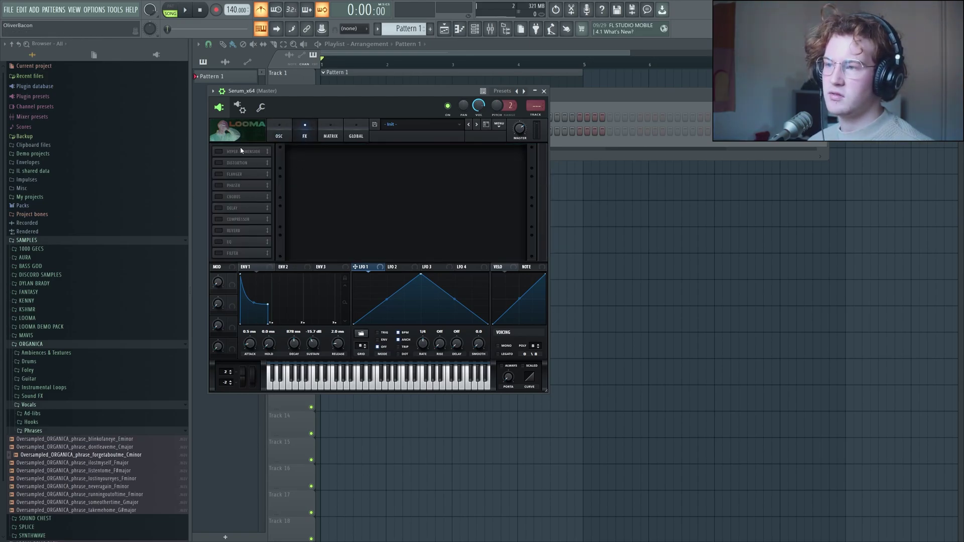
pyautogui.click(218, 197)
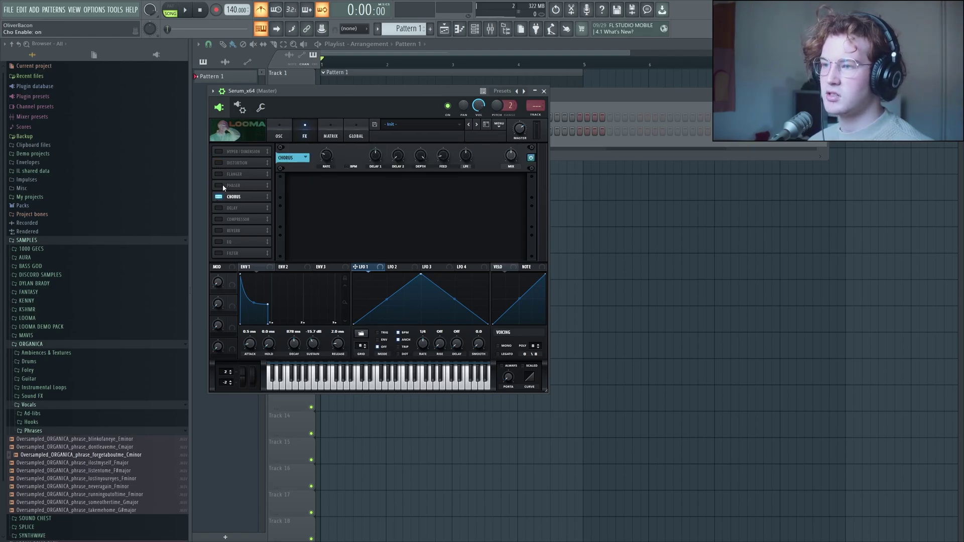
pyautogui.click(279, 132)
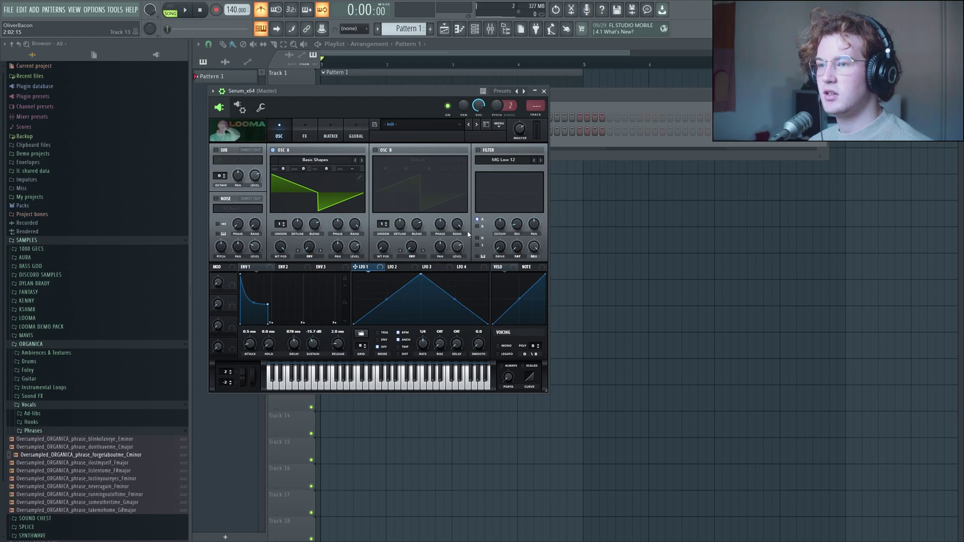
pyautogui.click(478, 151)
pyautogui.click(227, 150)
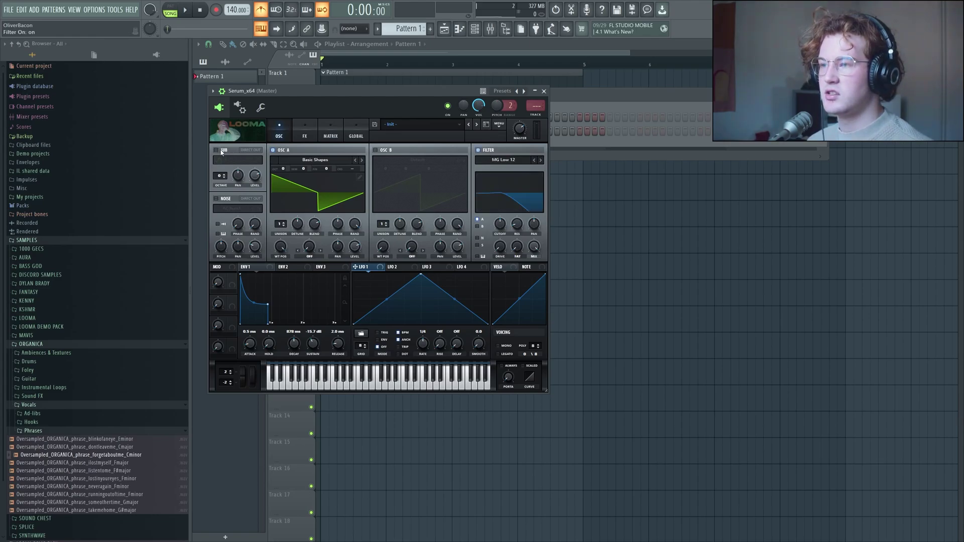
# Bring up the channel rack and move the Serum window below it
pyautogui.press('F6')
pyautogui.moveTo(308, 94); pyautogui.dragTo(472, 176)
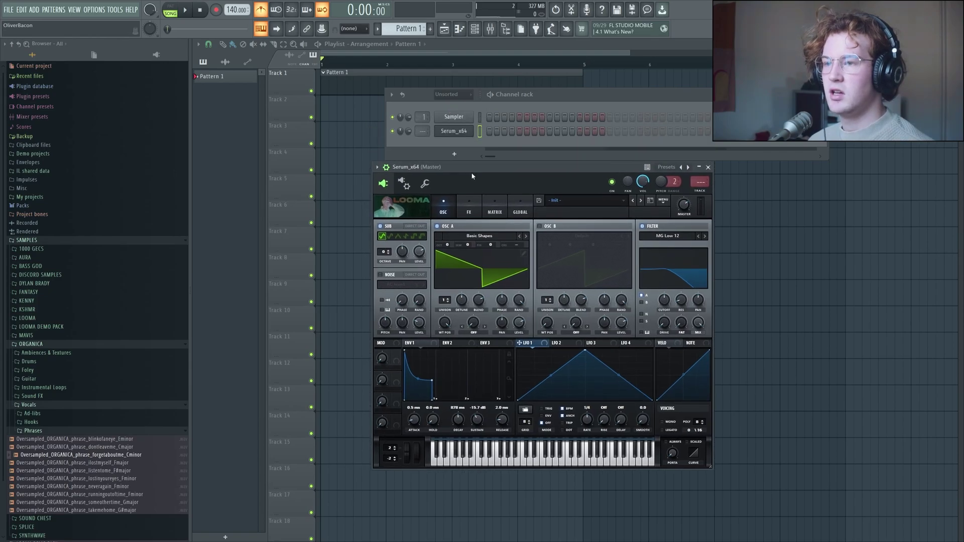